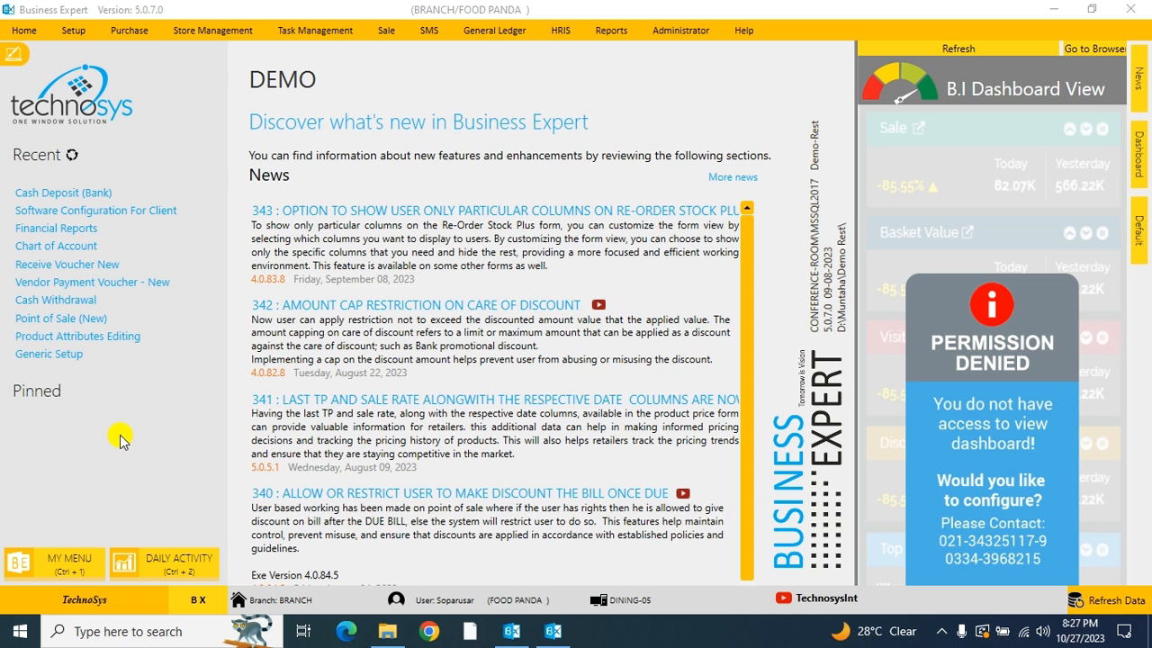
Step: Open the Journal Voucher New form from the general ledger's voucher transactions and start a new voucher
{"action": "left_click", "coordinate": [490, 33]}
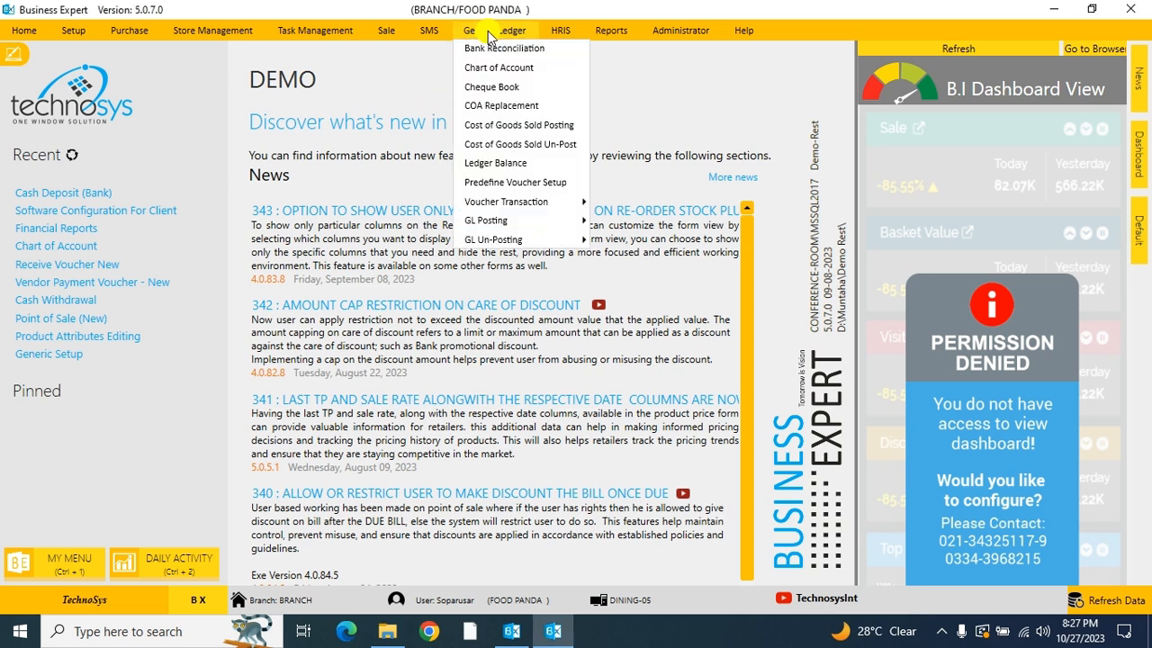
{"action": "mouse_move", "coordinate": [494, 202]}
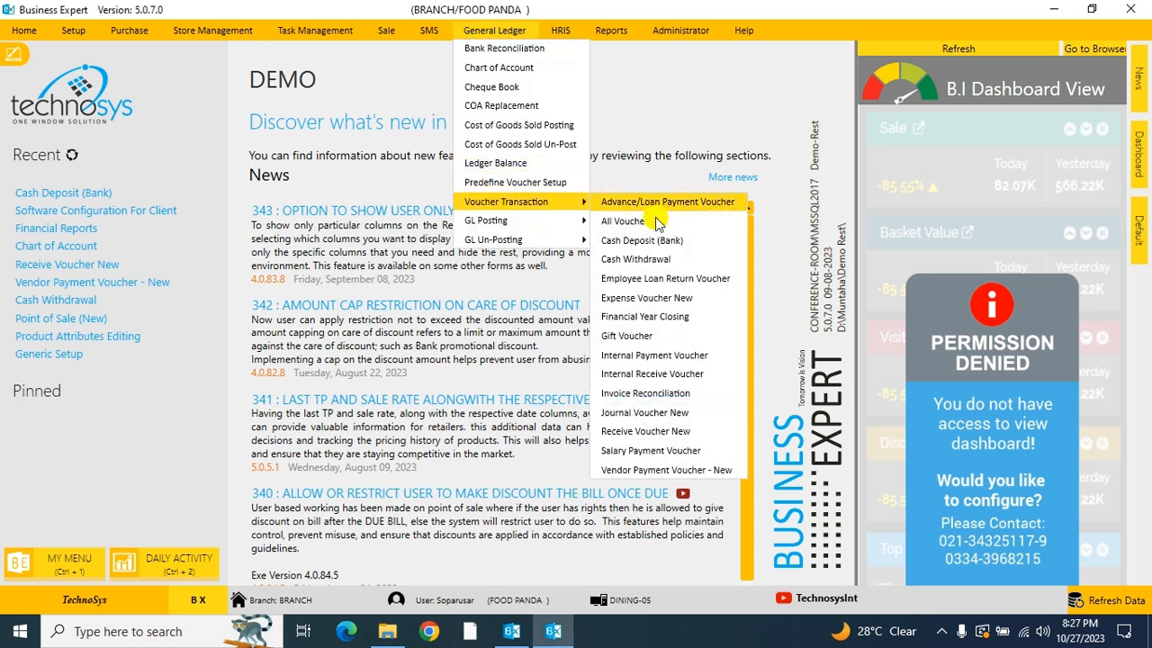
{"action": "left_click", "coordinate": [647, 417]}
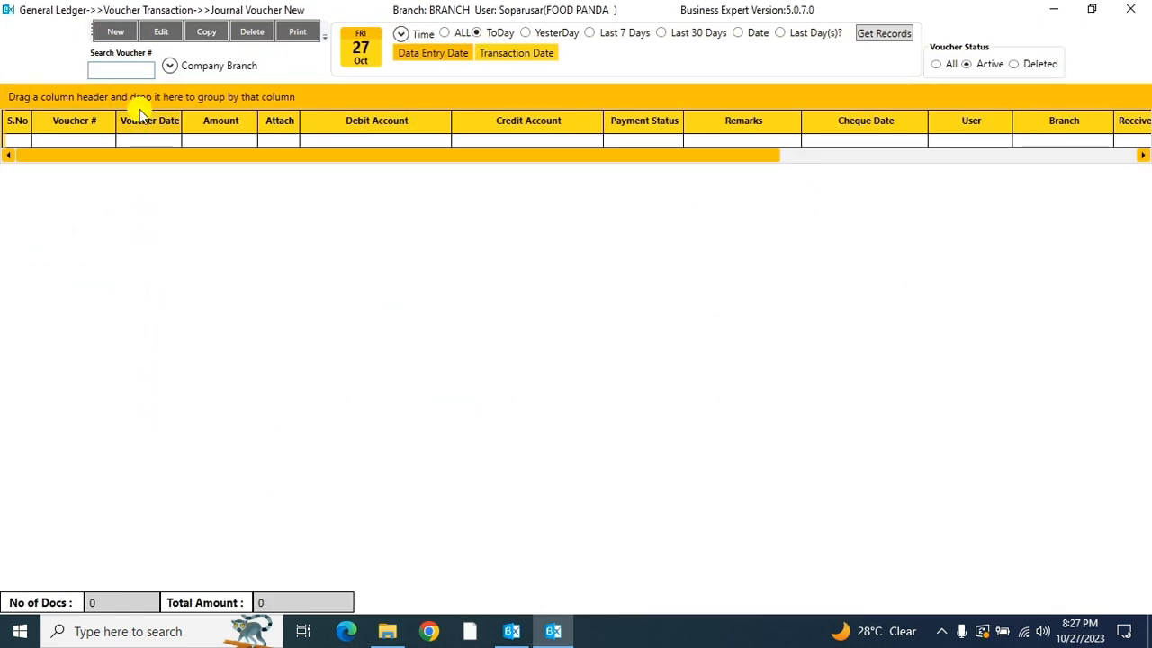
{"action": "left_click", "coordinate": [124, 34]}
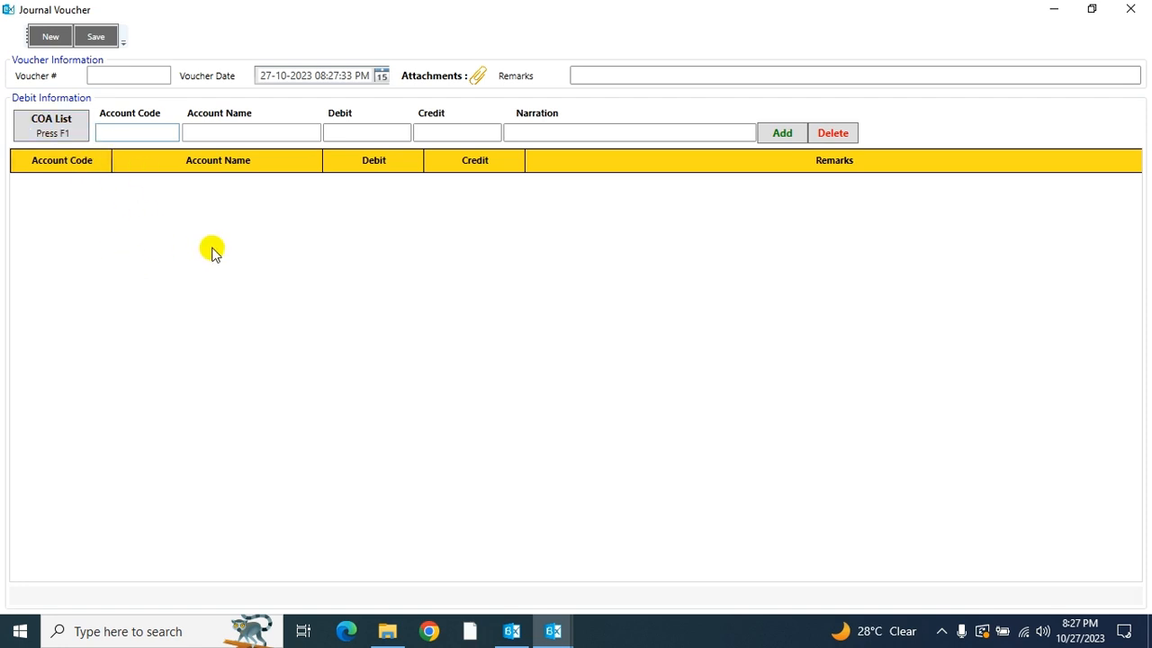
Step: Look up "contin" in the chart of accounts and pick CONTINENTAL & FAST FOOD SALES for the voucher line
{"action": "left_click", "coordinate": [60, 129]}
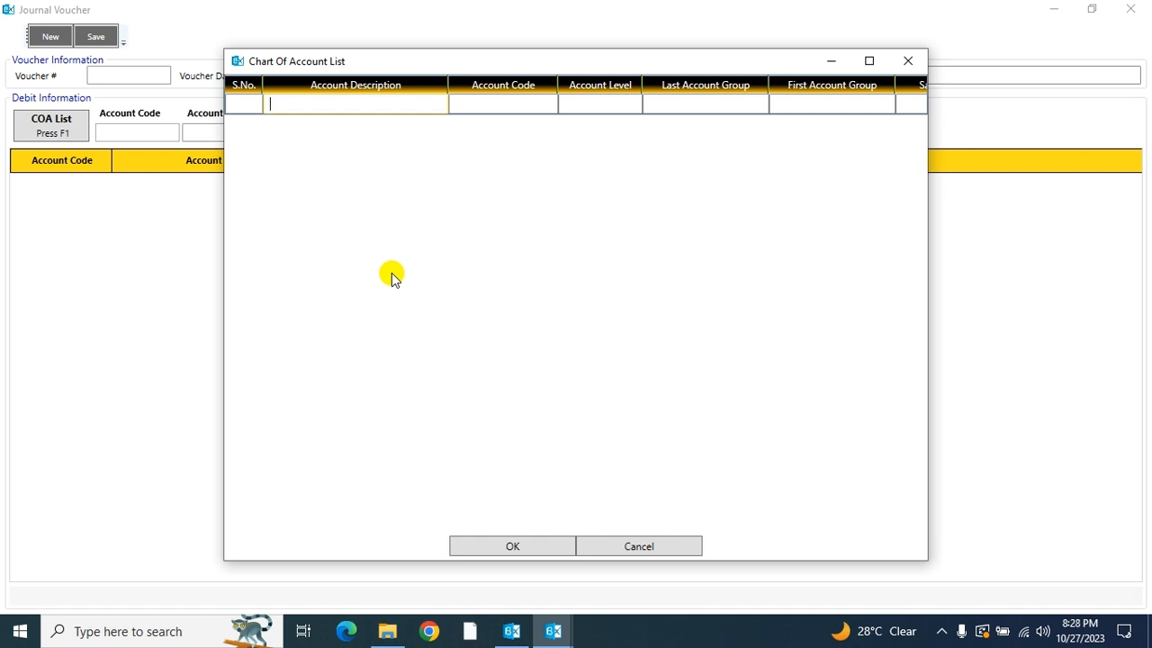
{"action": "type", "text": "contin"}
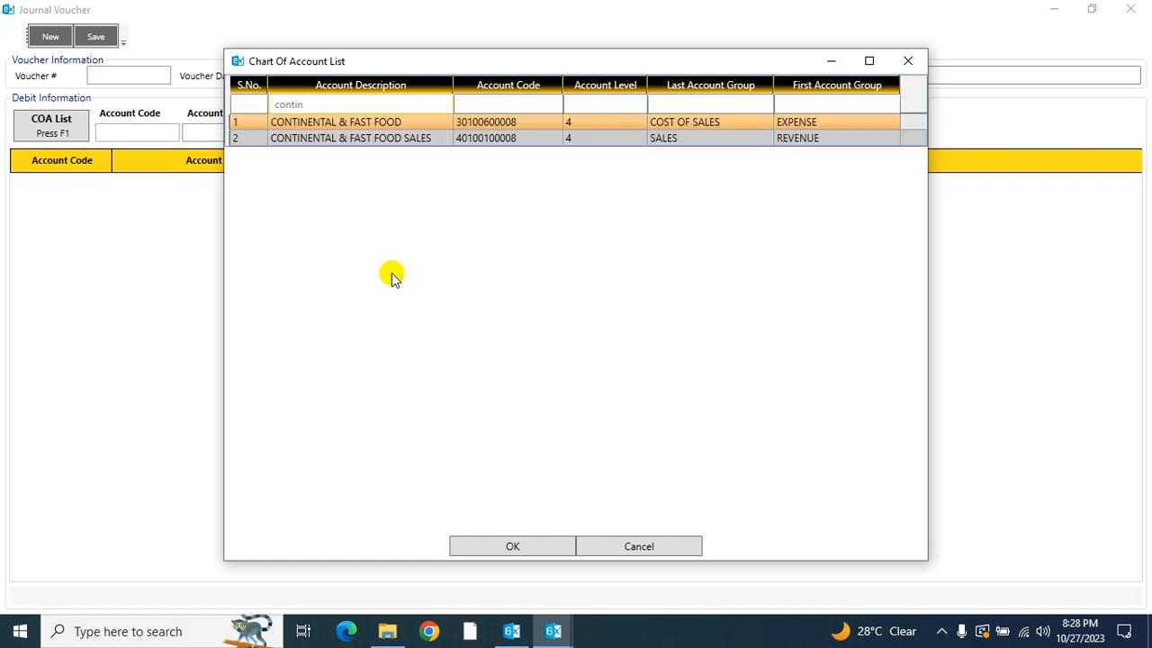
{"action": "key", "text": "Down"}
{"action": "key", "text": "Down"}
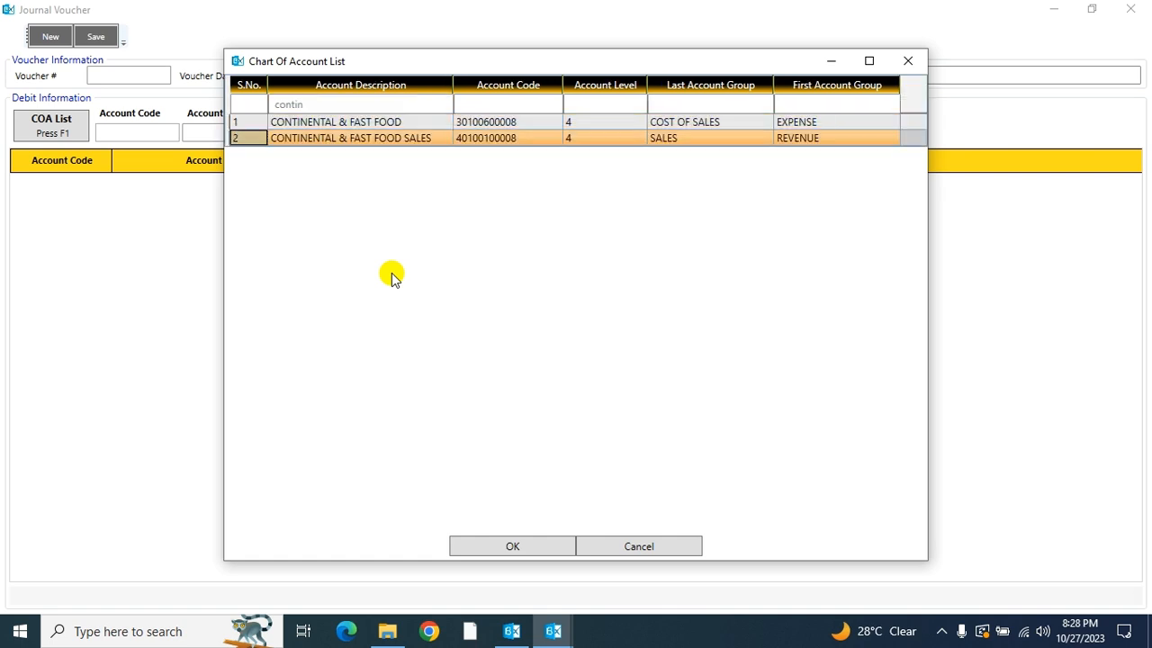
{"action": "key", "text": "Return"}
Step: Enter a debit of 25000 with the narration "Sale" and add the line to the voucher
{"action": "type", "text": "25000"}
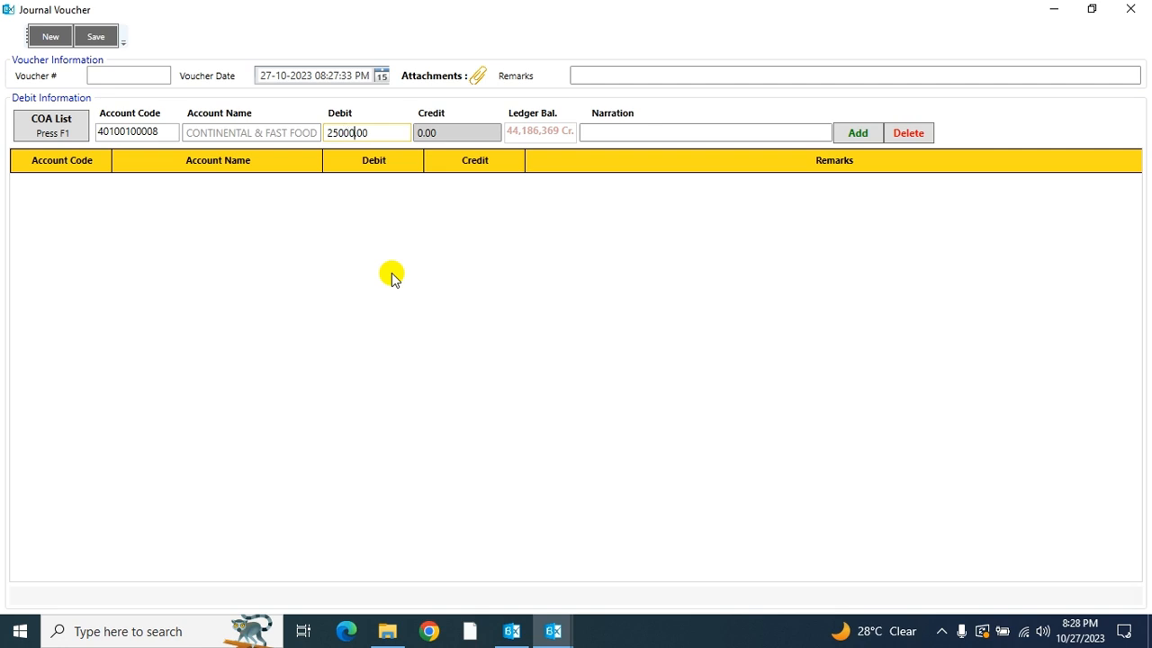
{"action": "left_click", "coordinate": [603, 130]}
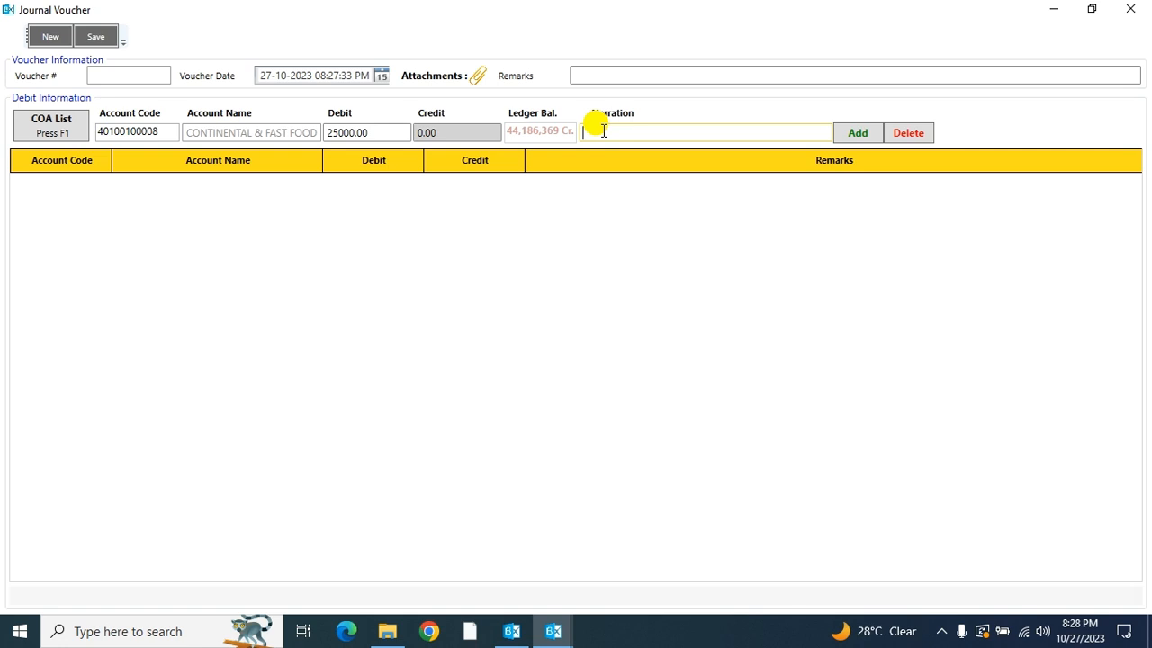
{"action": "type", "text": "Sale"}
{"action": "left_click", "coordinate": [852, 137]}
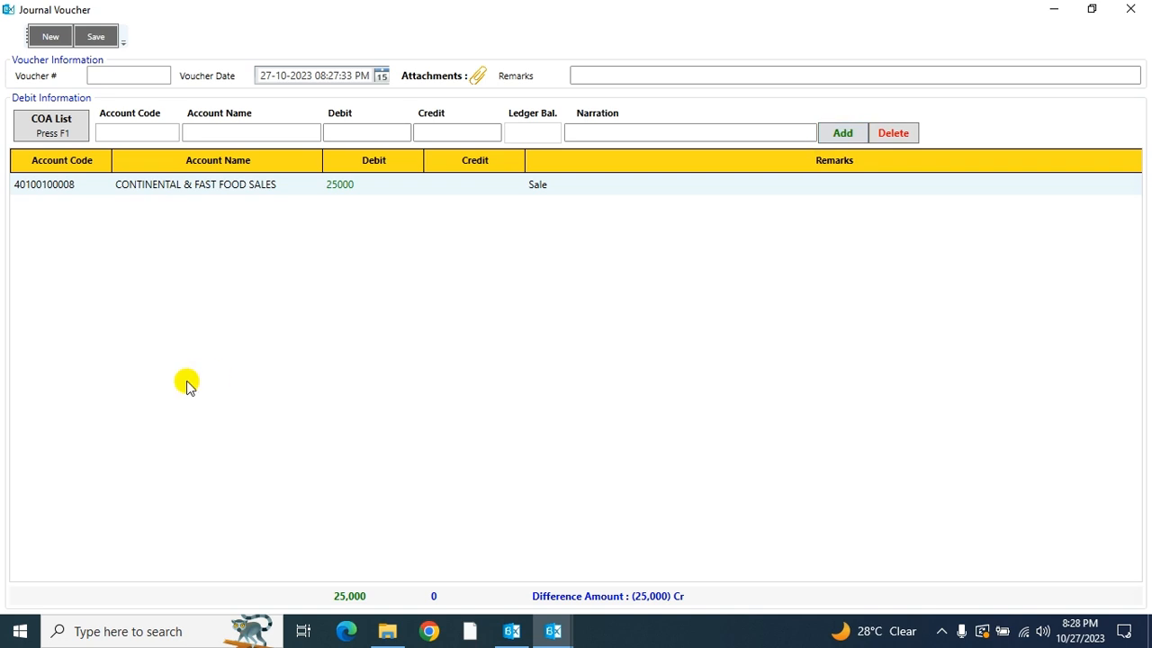
Step: Look up "meezan" in the chart of accounts and pick MEEZAN BANK from the CREDIT CARD MERCHANT group
{"action": "left_click", "coordinate": [56, 133]}
{"action": "key", "text": "BackSpace"}
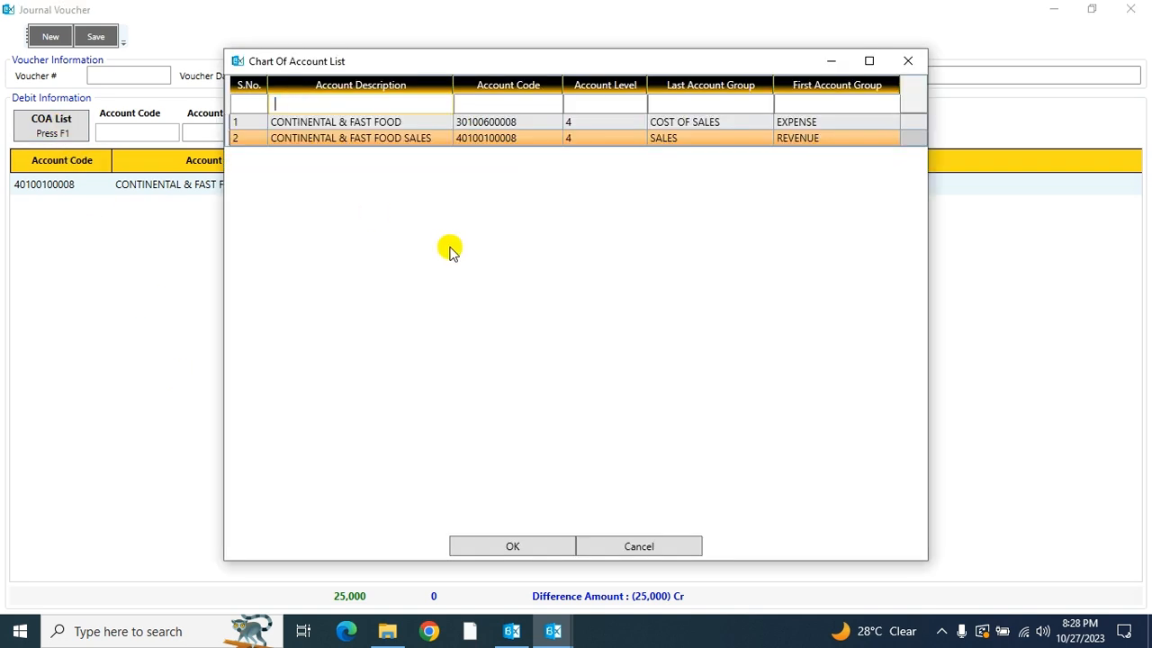
{"action": "type", "text": "meezan"}
{"action": "key", "text": "Down"}
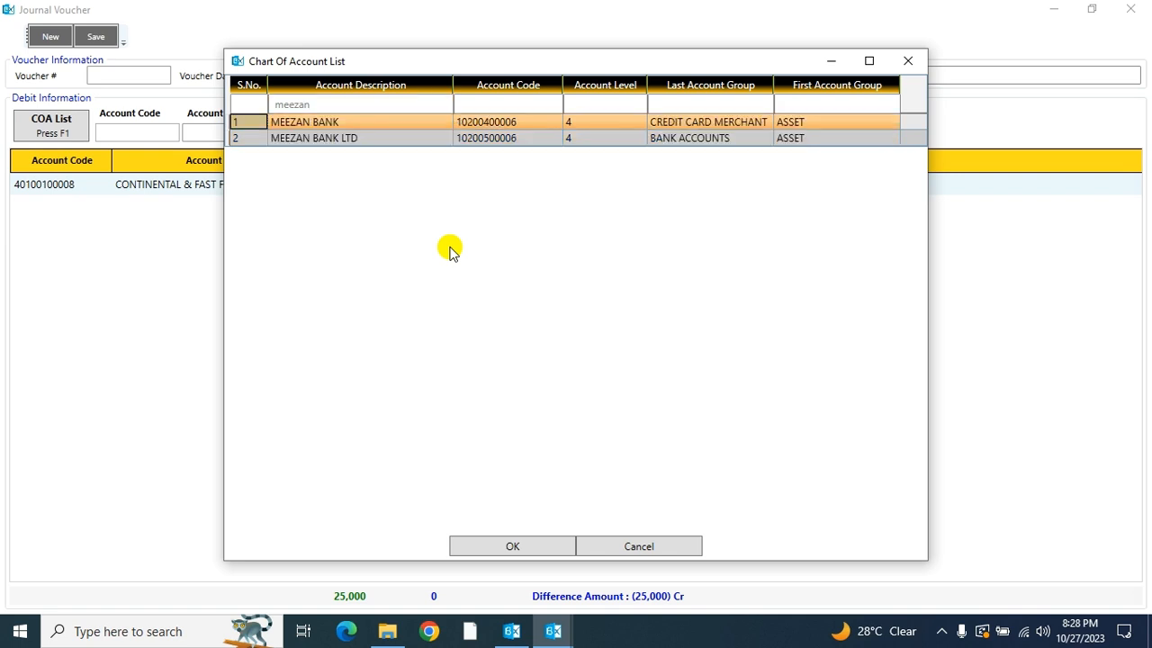
{"action": "key", "text": "Return"}
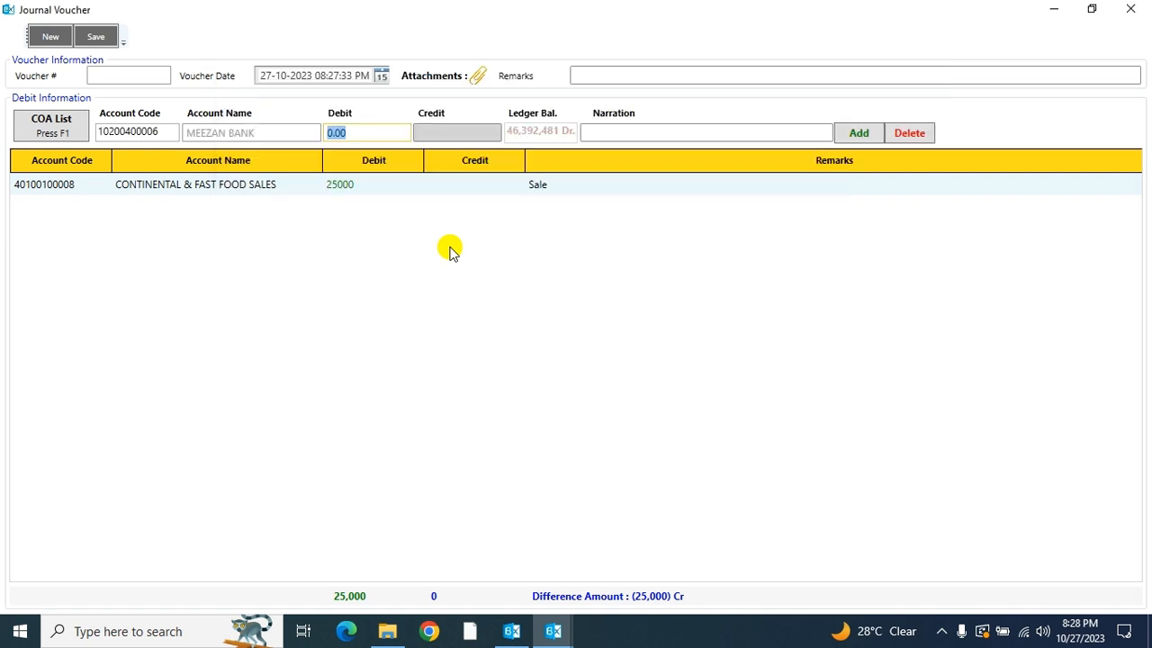
Step: Enter a credit of 25000 with the narration "Merchant" for the MEEZAN BANK line
{"action": "key", "text": "Return"}
{"action": "type", "text": "25000"}
{"action": "key", "text": "Return"}
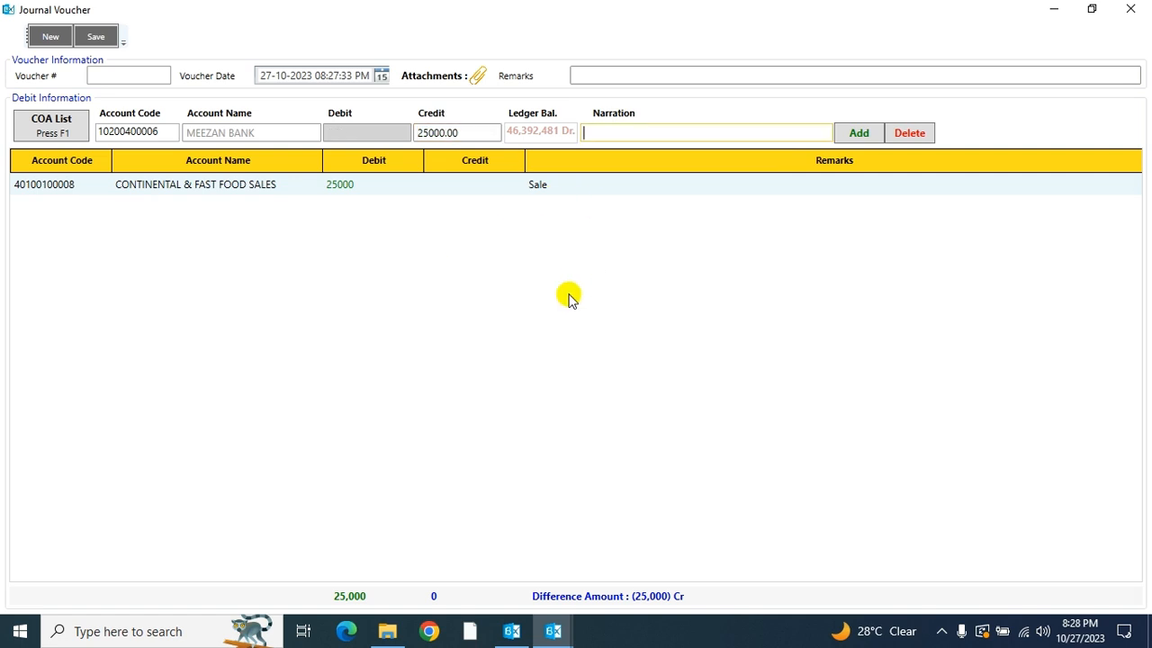
{"action": "type", "text": "Merchant"}
Step: Set the voucher remarks to "Pass adjusting entry" and add the MEEZAN BANK credit line to the voucher
{"action": "left_click", "coordinate": [605, 72]}
{"action": "type", "text": "C"}
{"action": "key", "text": "BackSpace"}
{"action": "type", "text": "Pa"}
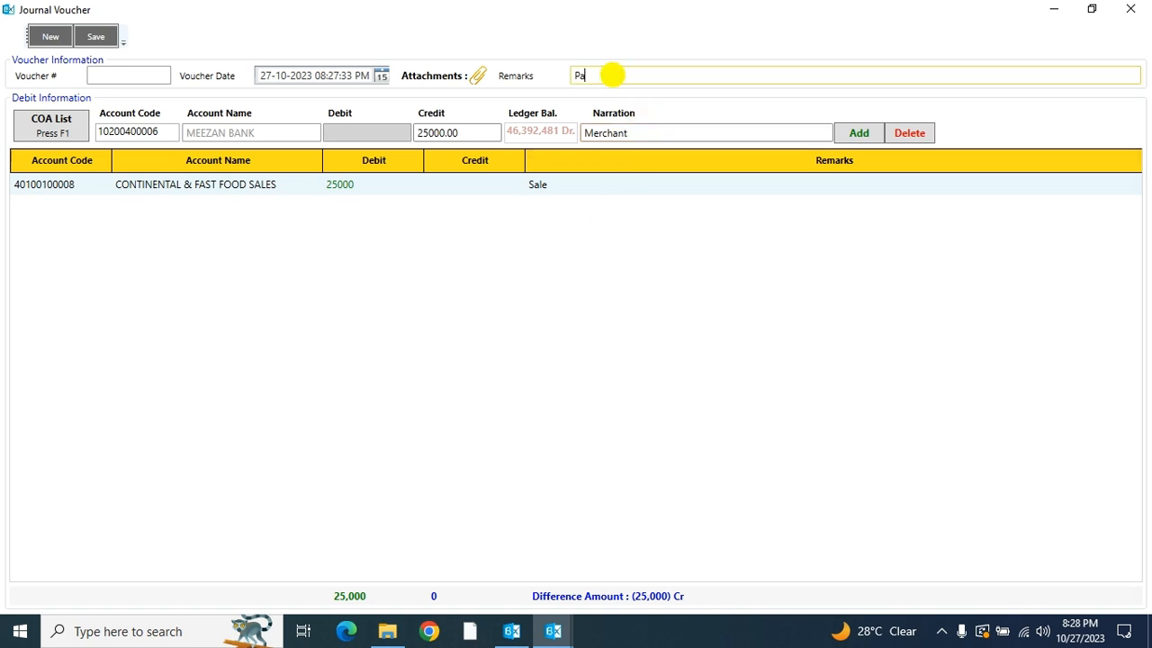
{"action": "type", "text": "ss adjusting entry"}
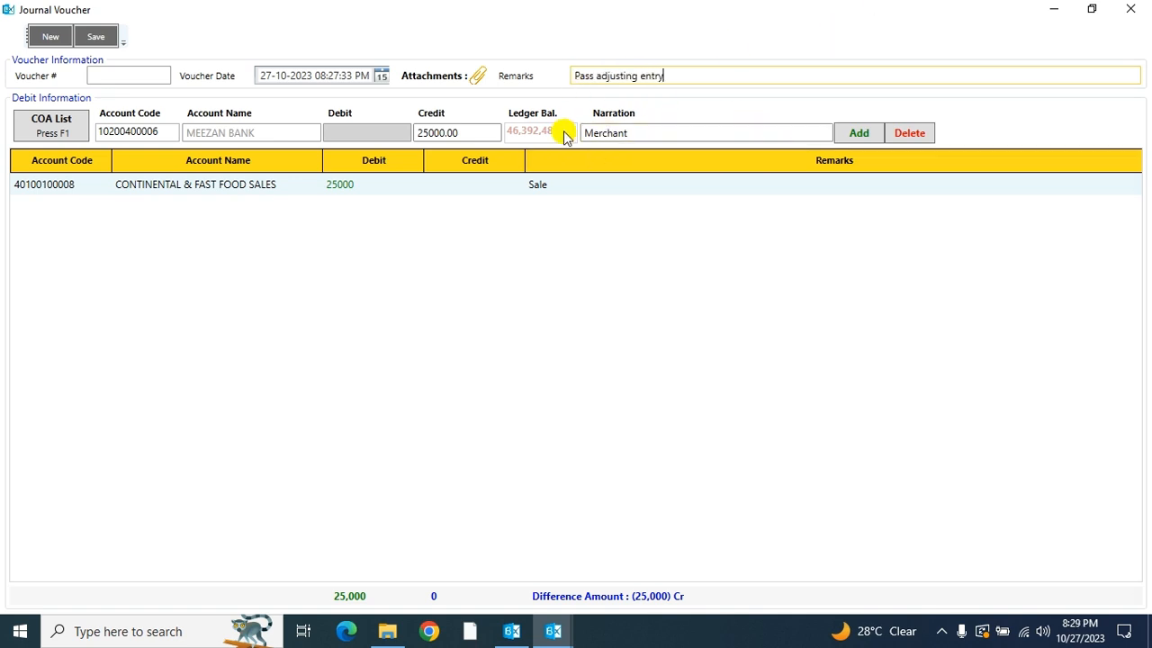
{"action": "left_click", "coordinate": [856, 133]}
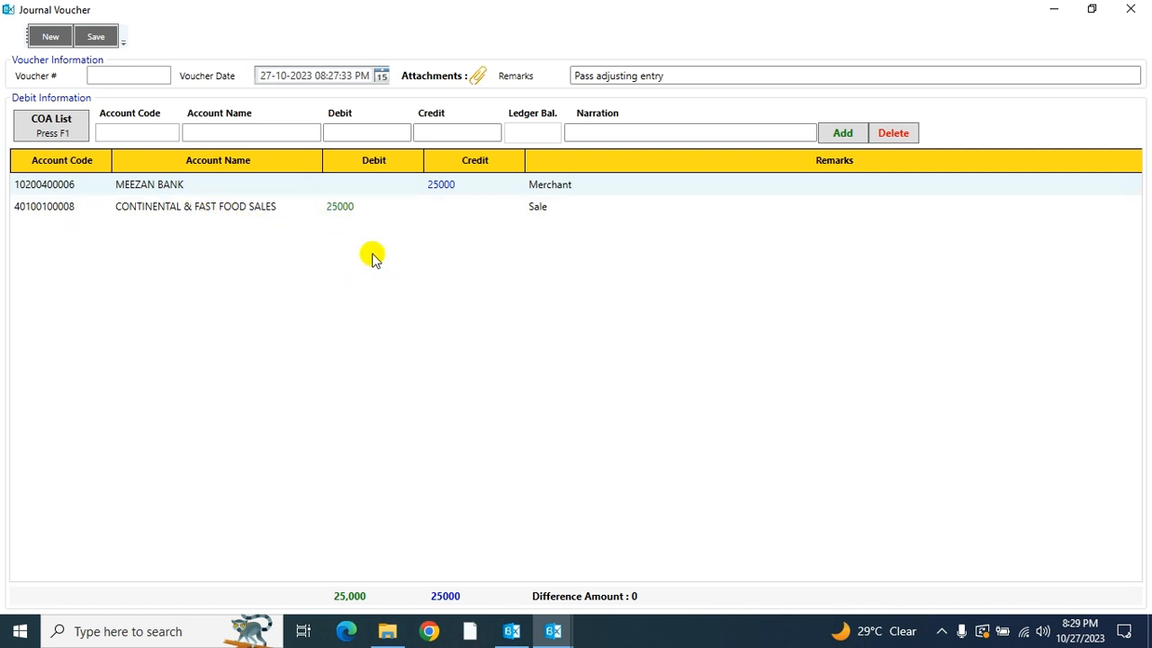
Step: View the voucher date calendar and the attachments window, leaving both without making a choice
{"action": "left_click", "coordinate": [382, 80]}
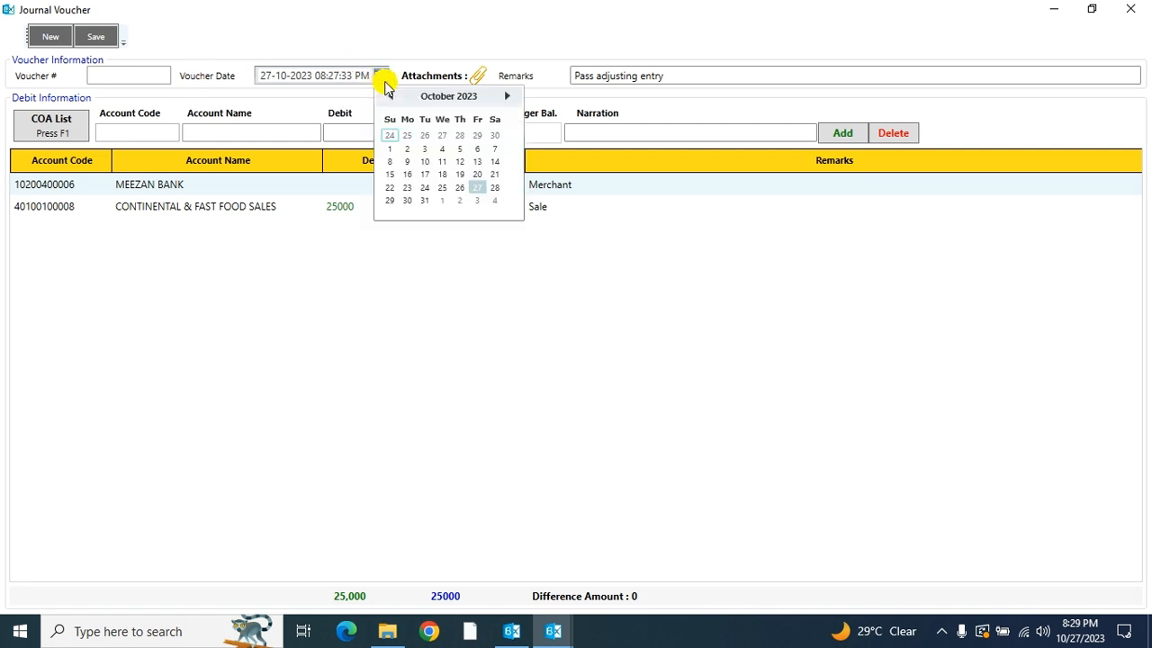
{"action": "left_click", "coordinate": [417, 264]}
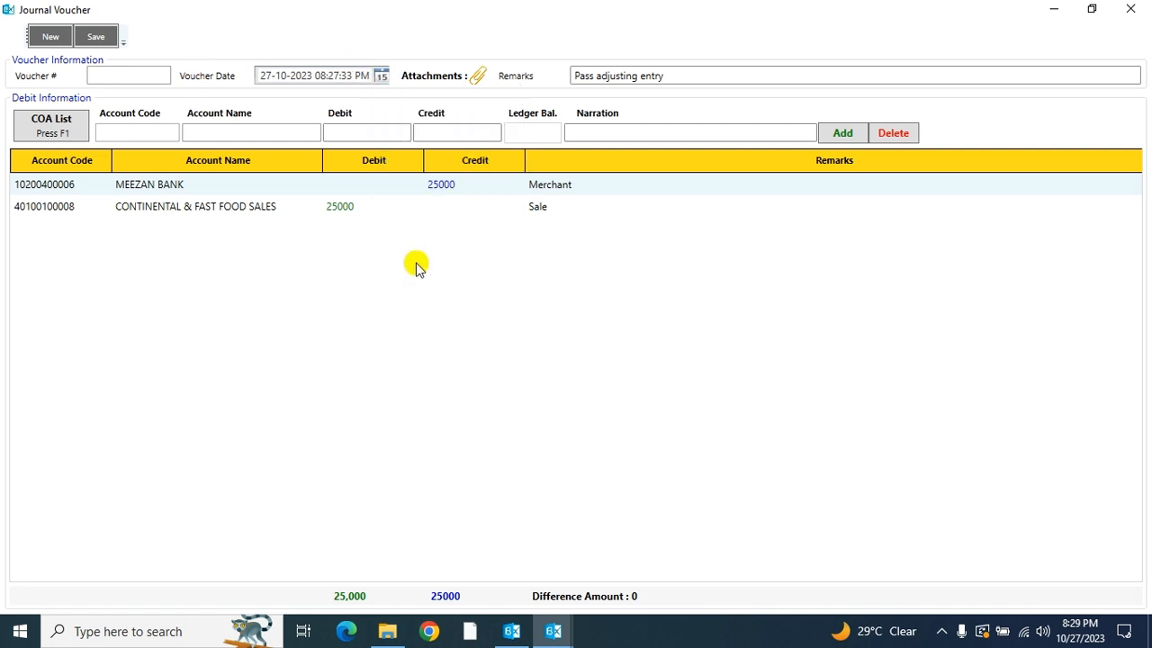
{"action": "left_click", "coordinate": [477, 75]}
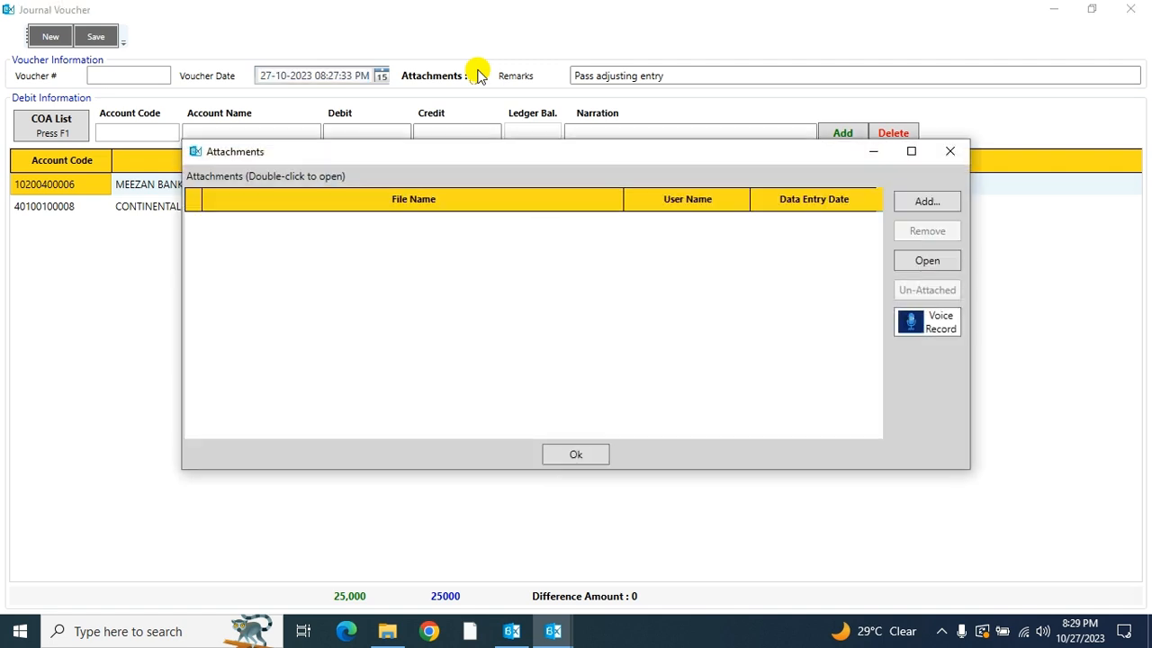
{"action": "left_click", "coordinate": [951, 162]}
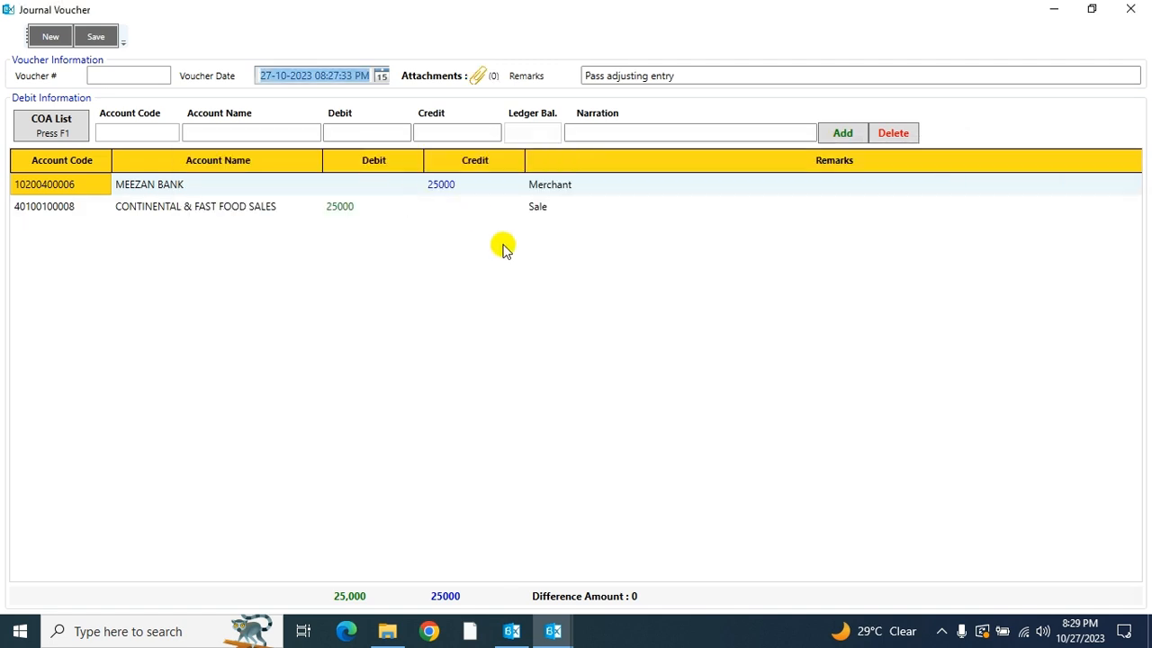
Step: Save the journal voucher and open its printable report
{"action": "left_click", "coordinate": [103, 38]}
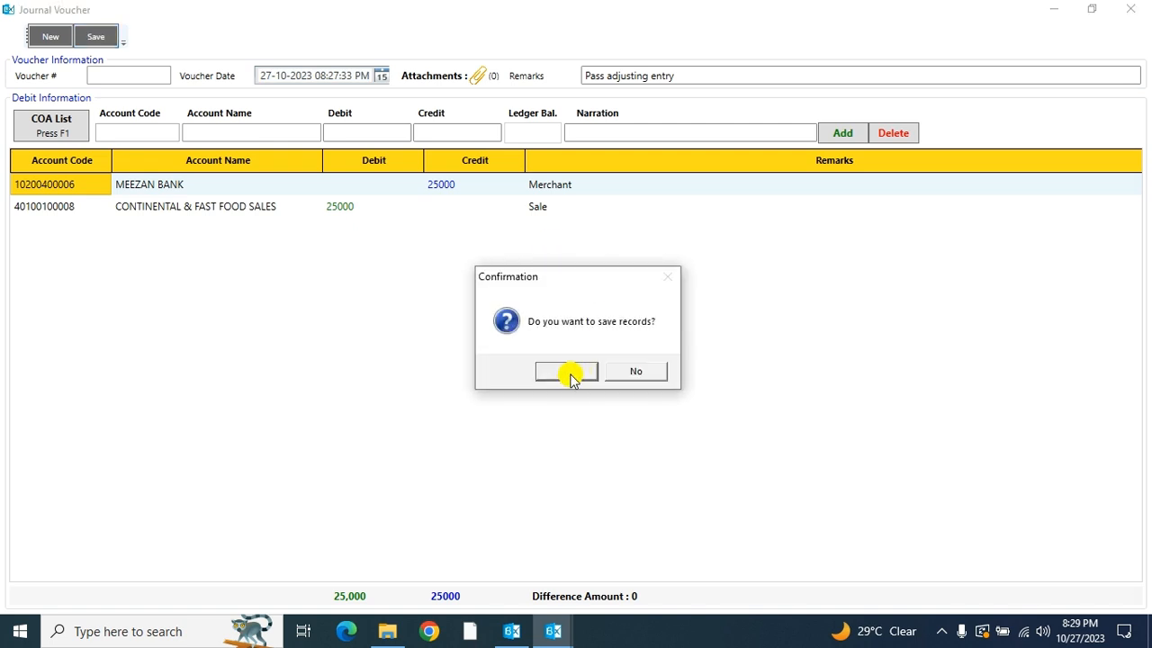
{"action": "left_click", "coordinate": [569, 374]}
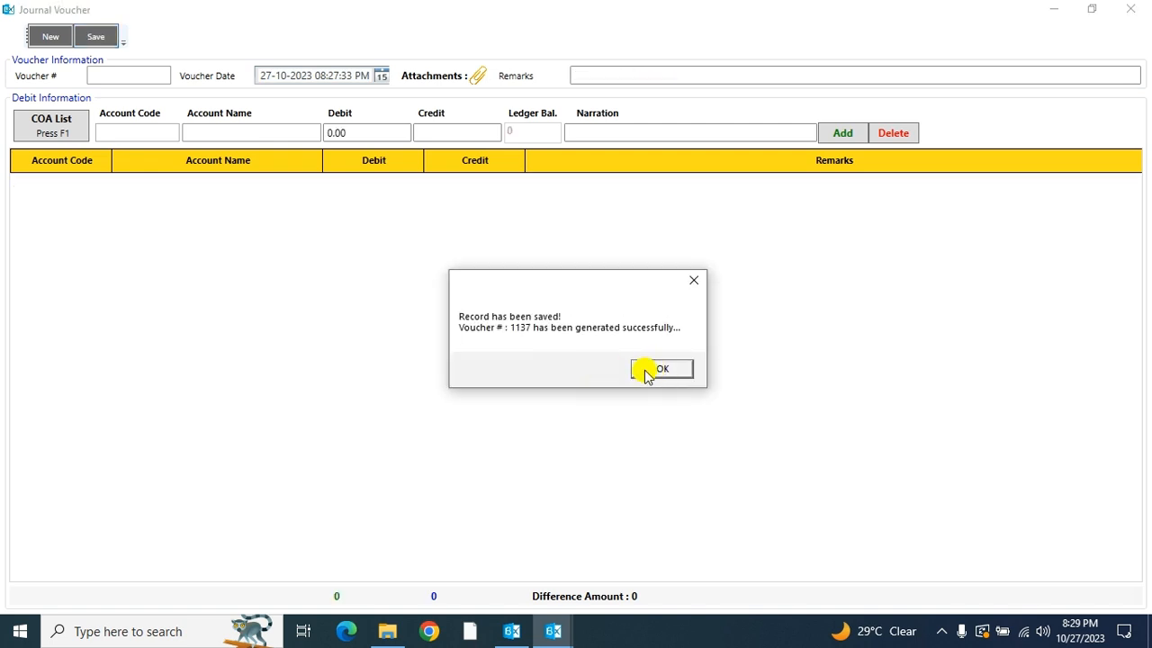
{"action": "left_click", "coordinate": [646, 368]}
{"action": "left_click", "coordinate": [547, 364]}
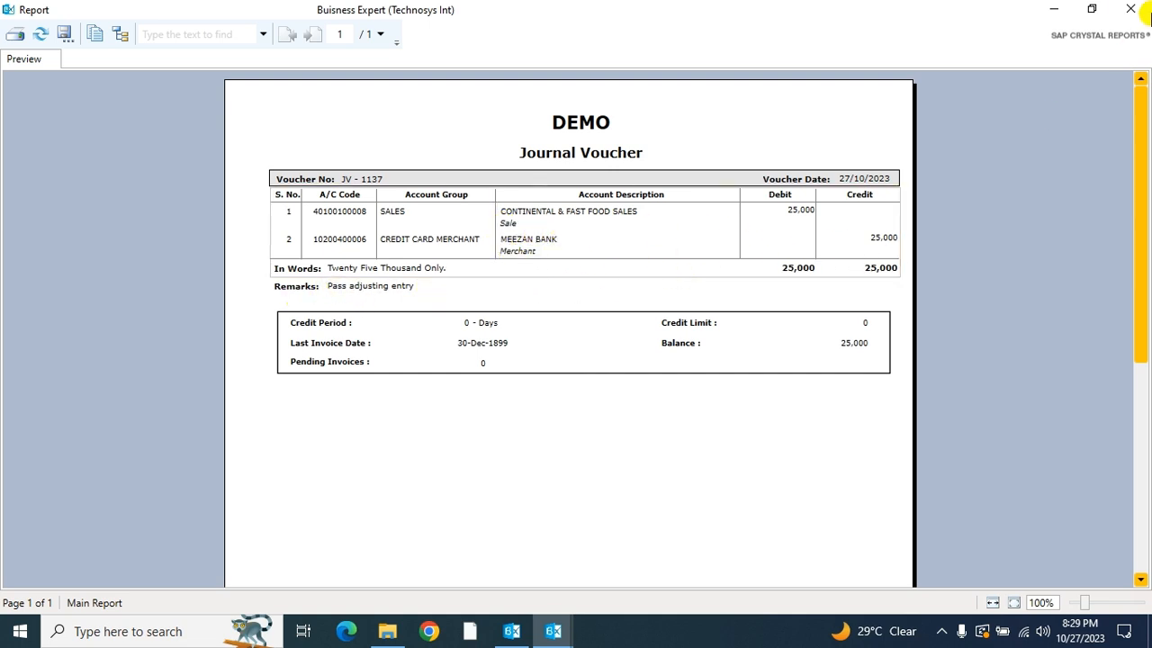
Step: Close the report and the voucher form, and retrieve today's journal voucher records
{"action": "left_click", "coordinate": [1132, 8]}
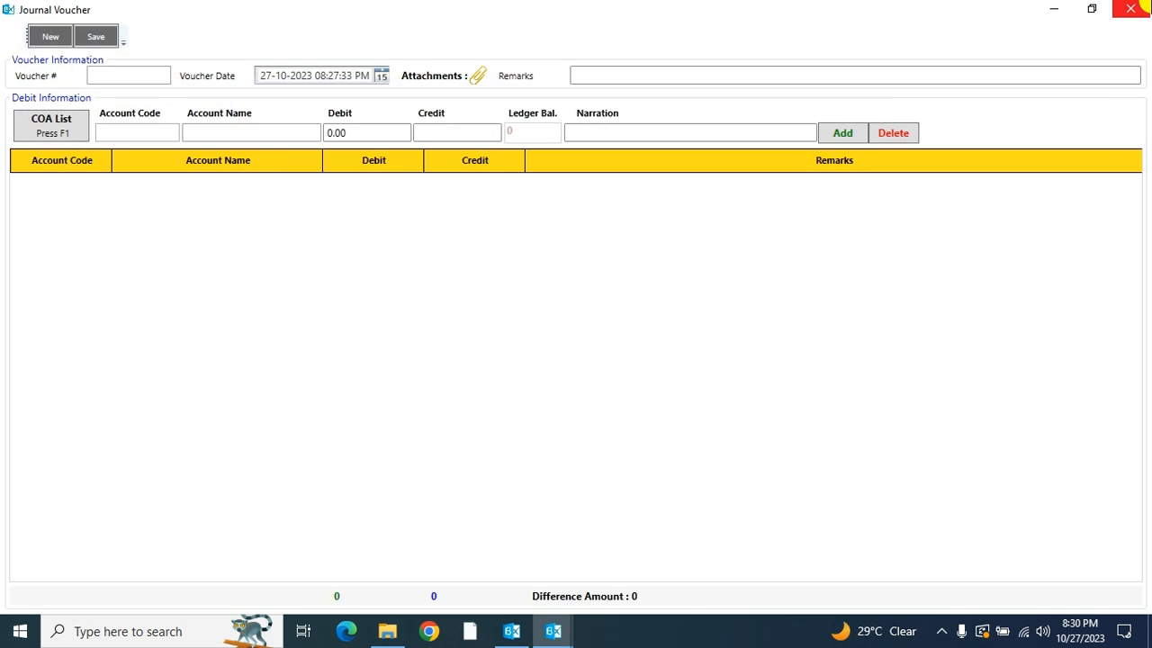
{"action": "left_click", "coordinate": [1135, 8]}
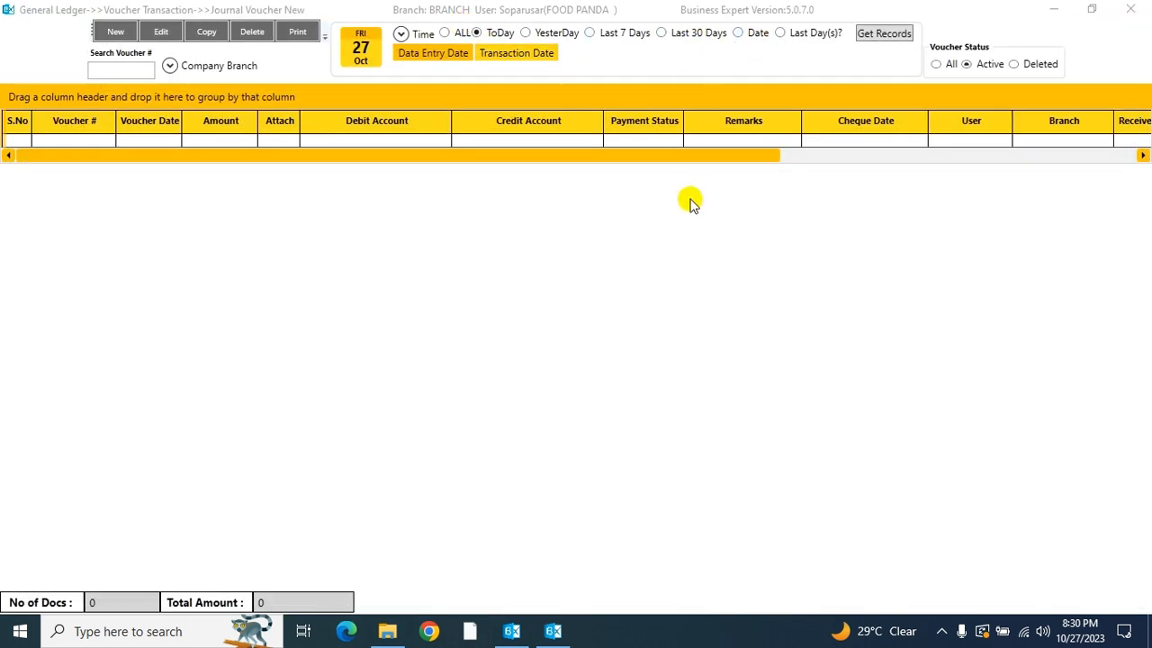
{"action": "left_click", "coordinate": [885, 46]}
{"action": "left_click", "coordinate": [886, 40]}
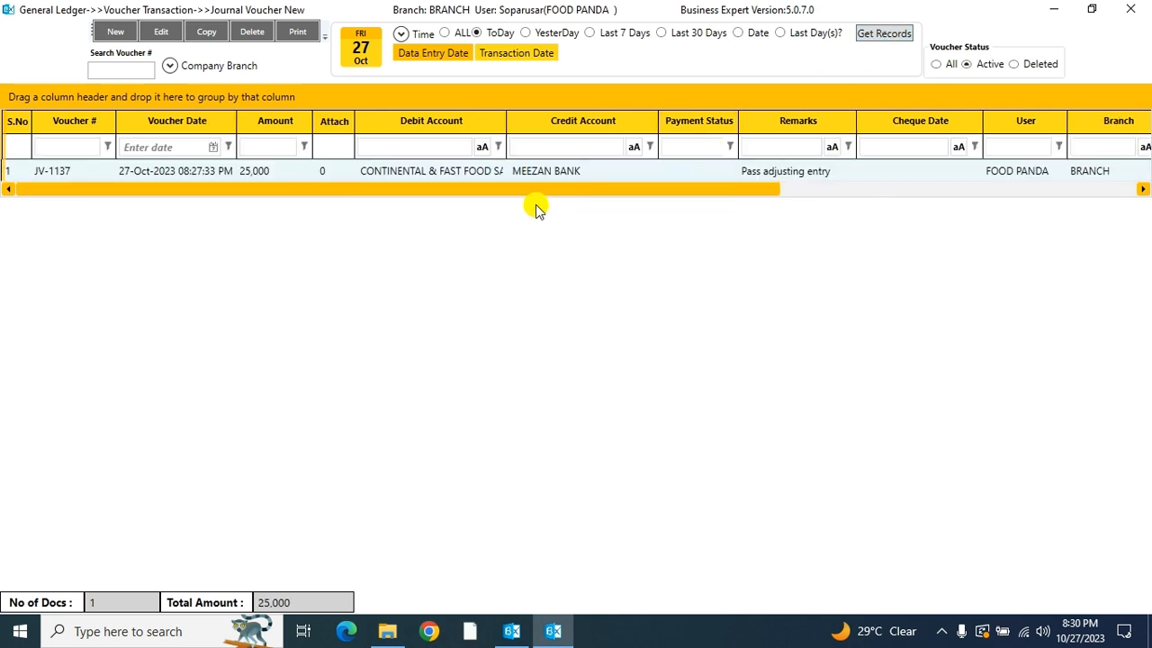
Step: Open a copy of the listed journal voucher to view it, and close it without saving
{"action": "left_click", "coordinate": [410, 173]}
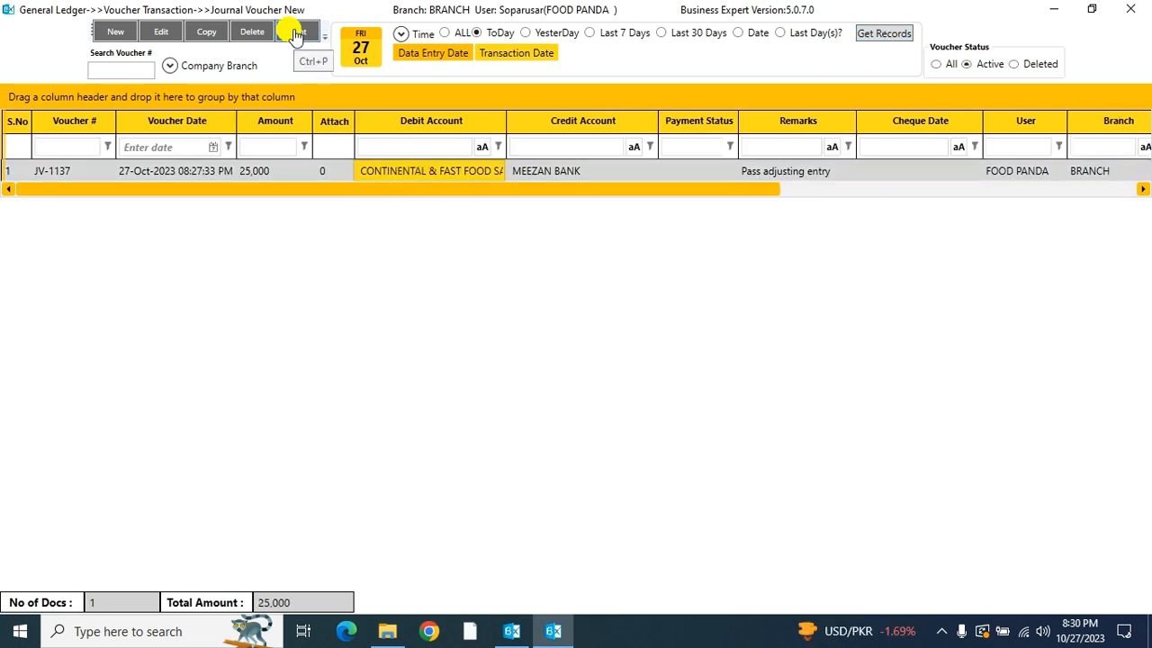
{"action": "left_click", "coordinate": [294, 170]}
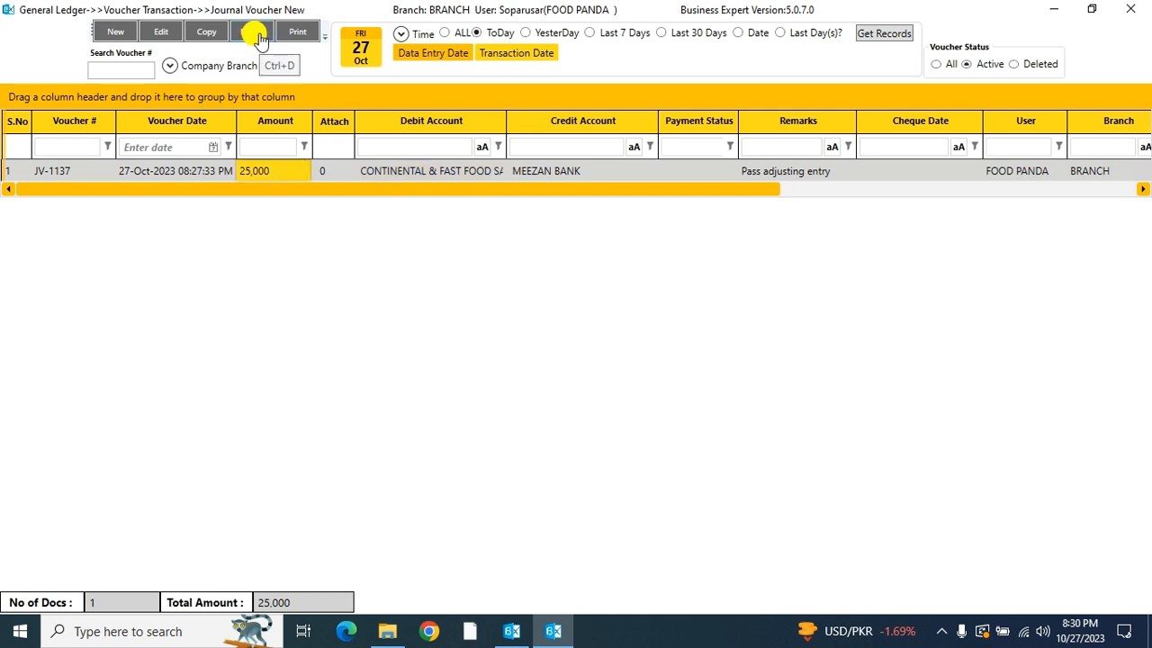
{"action": "left_click", "coordinate": [345, 170]}
{"action": "left_click", "coordinate": [205, 34]}
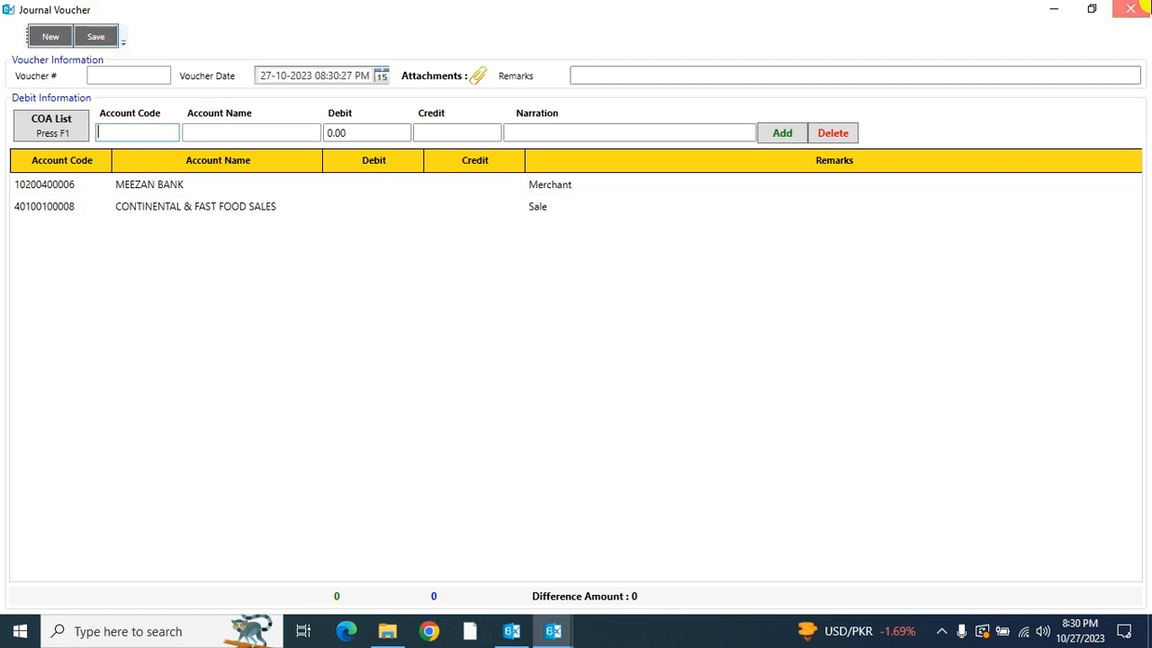
{"action": "left_click", "coordinate": [1130, 8]}
Step: Open the listed journal voucher for editing to view its entries, and close it without changes
{"action": "left_click", "coordinate": [293, 174]}
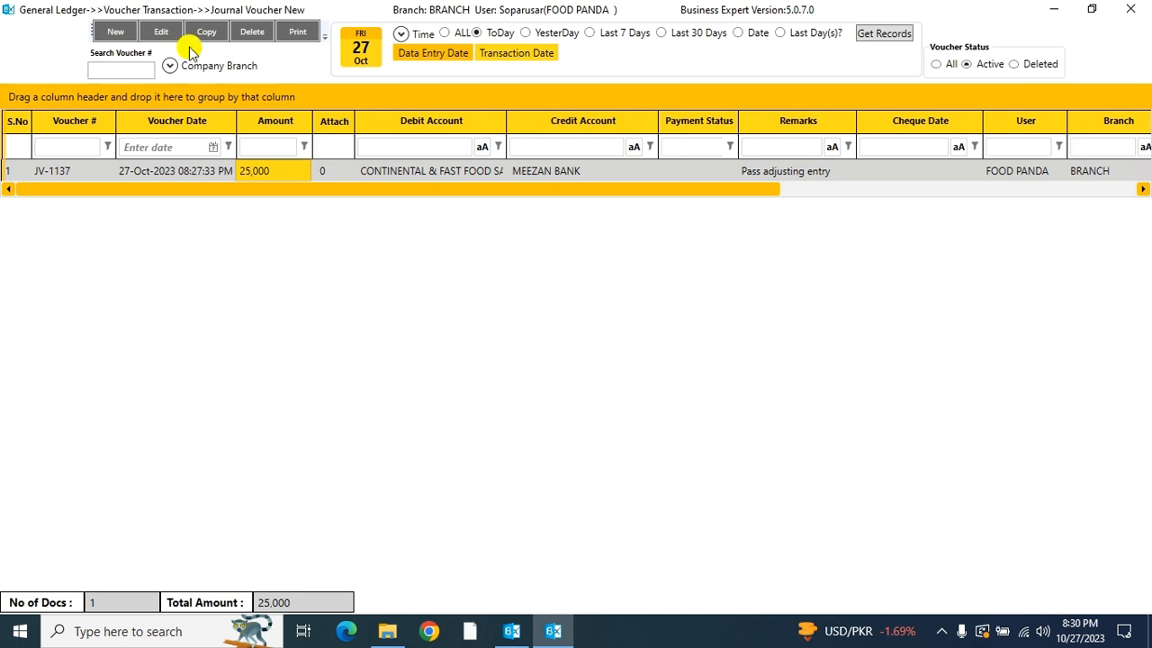
{"action": "left_click", "coordinate": [160, 32]}
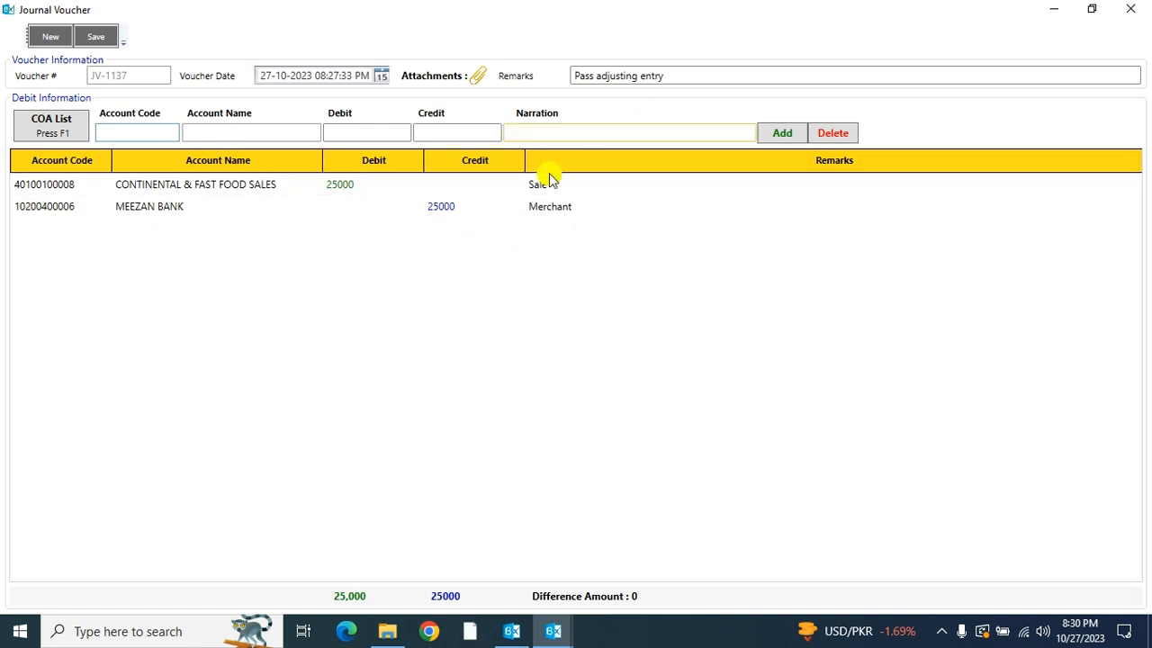
{"action": "left_click", "coordinate": [1131, 8]}
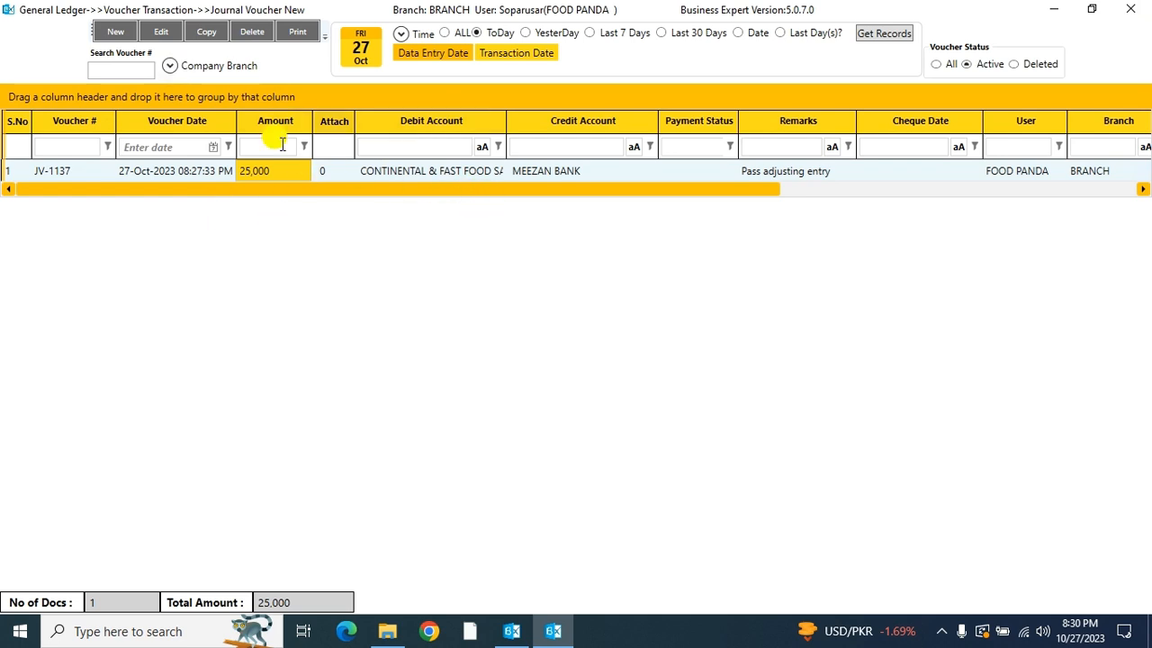
Step: Restrict the company branch filter to HEAD OFFICE only
{"action": "left_click", "coordinate": [169, 65]}
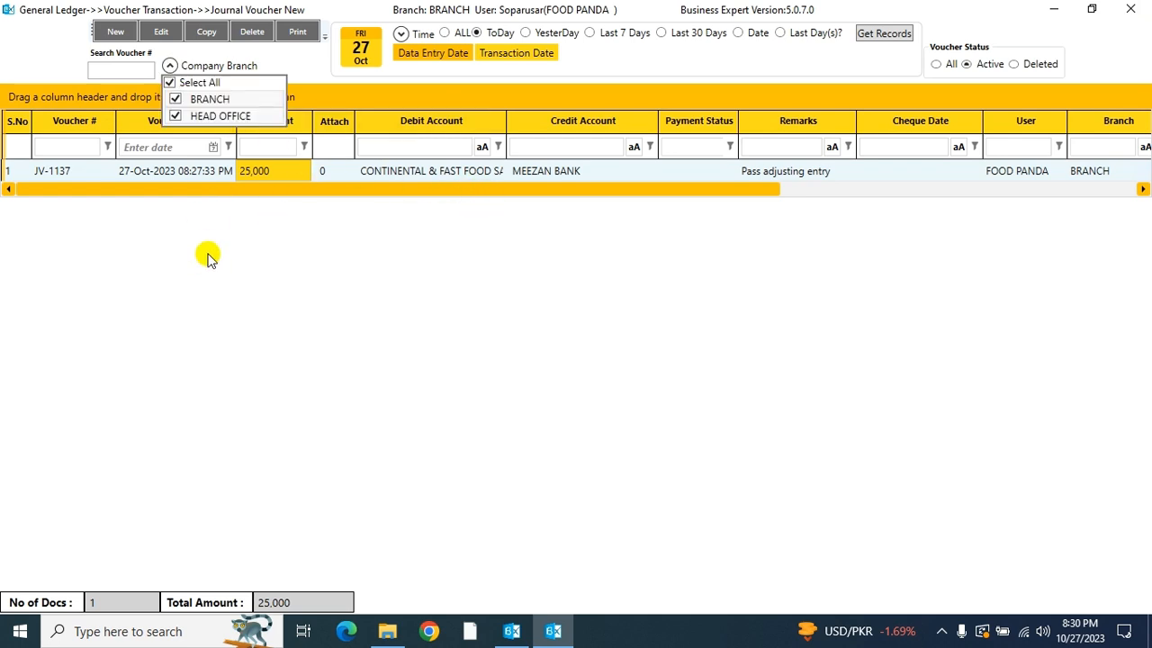
{"action": "left_click", "coordinate": [193, 84]}
{"action": "left_click", "coordinate": [204, 116]}
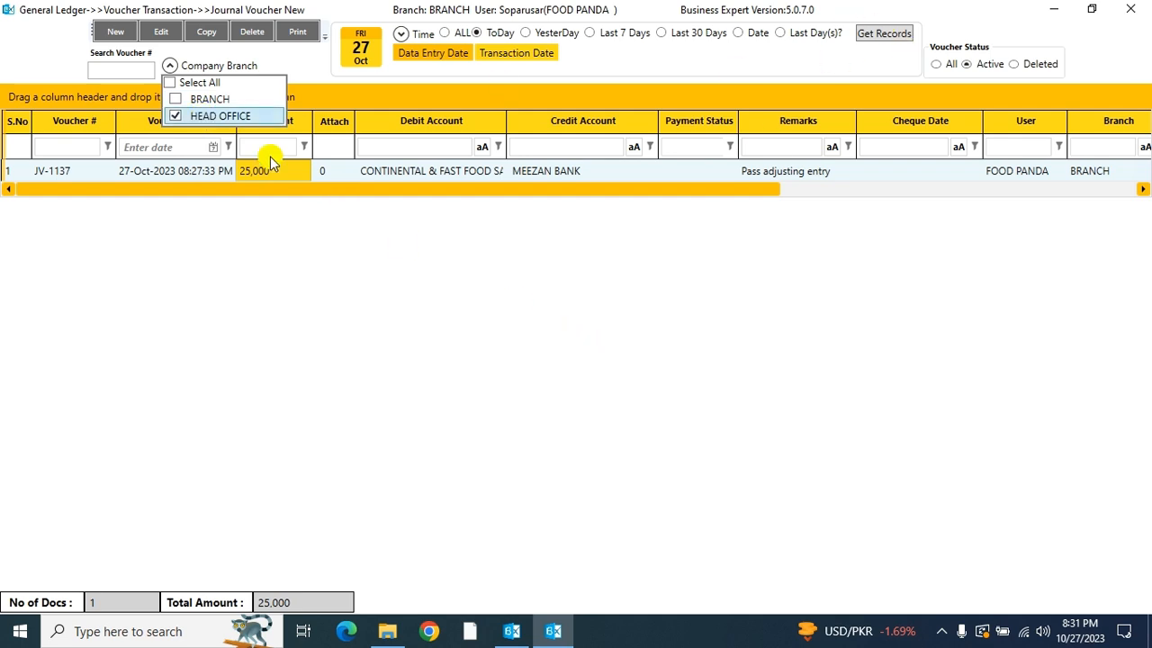
Step: Set the company branch filter to include all branches, and close the branch list
{"action": "left_click", "coordinate": [205, 115]}
{"action": "left_click", "coordinate": [200, 84]}
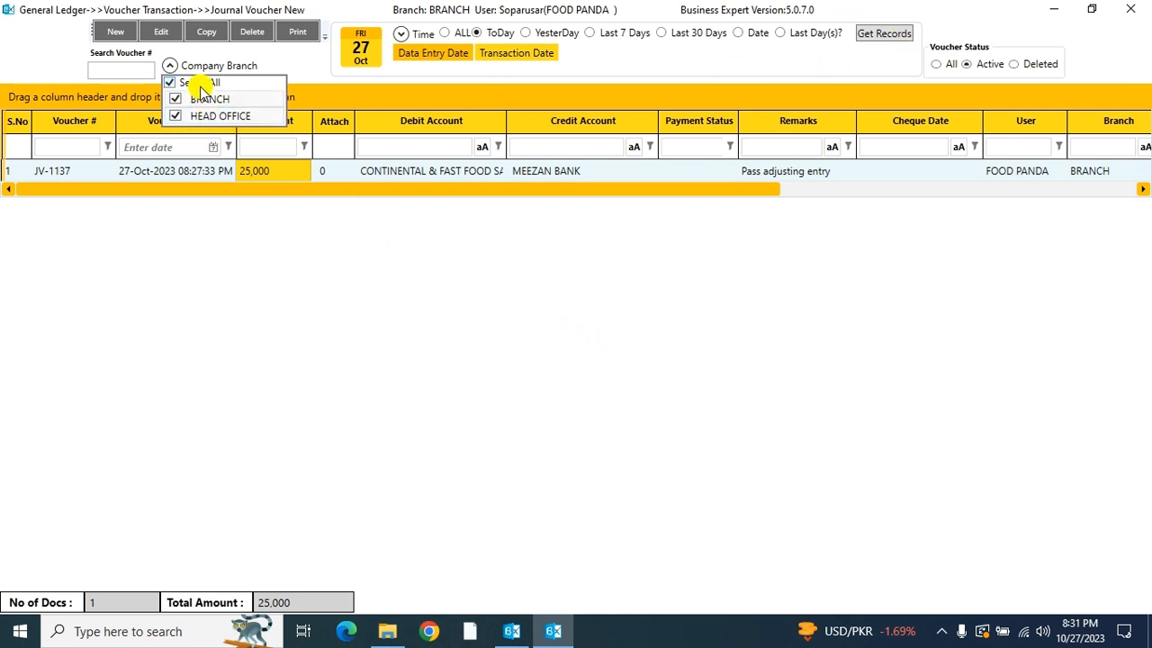
{"action": "left_click", "coordinate": [248, 313]}
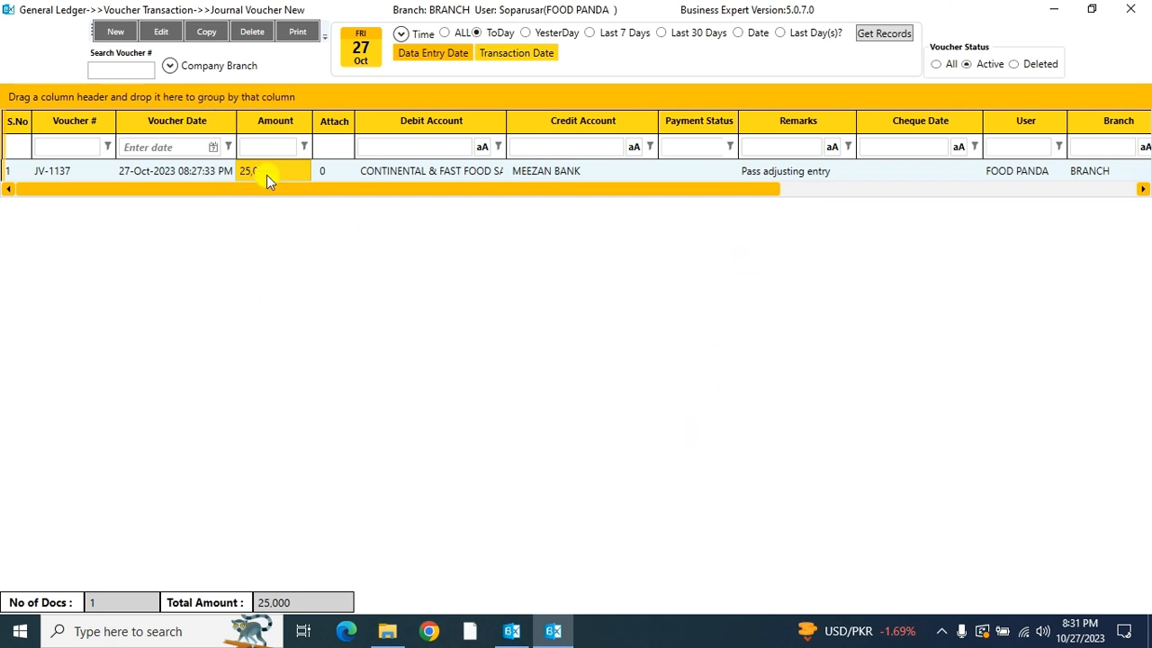
{"action": "left_click", "coordinate": [115, 71]}
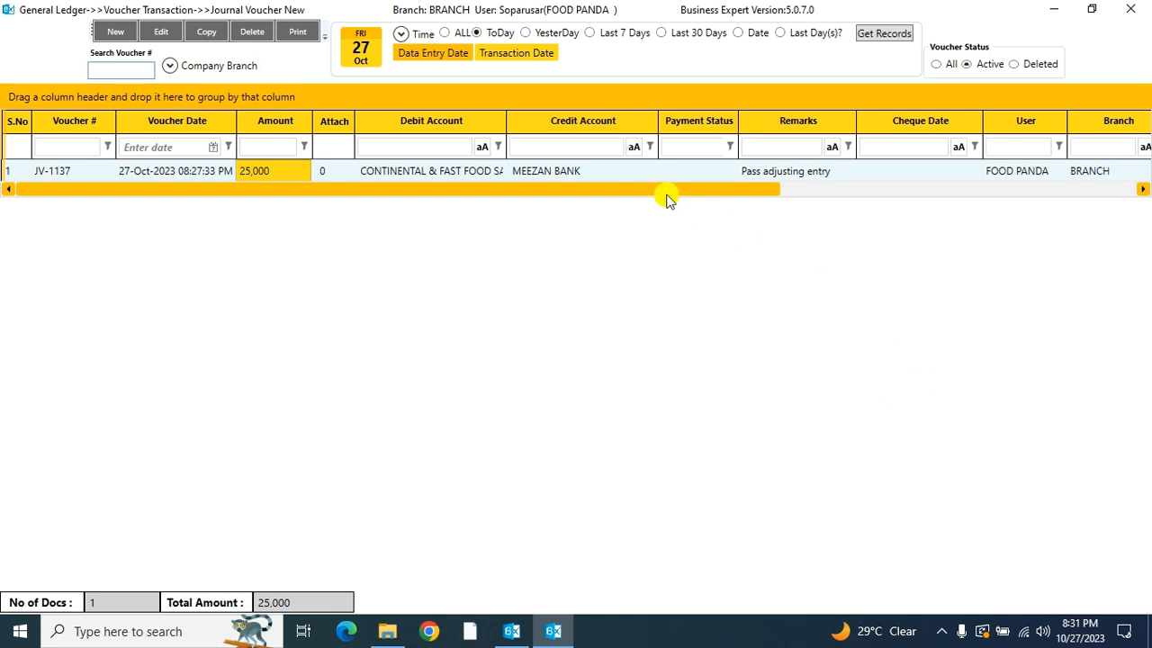
Step: Delete the listed journal voucher JV-1137 and dismiss the completion notice
{"action": "left_click", "coordinate": [618, 172]}
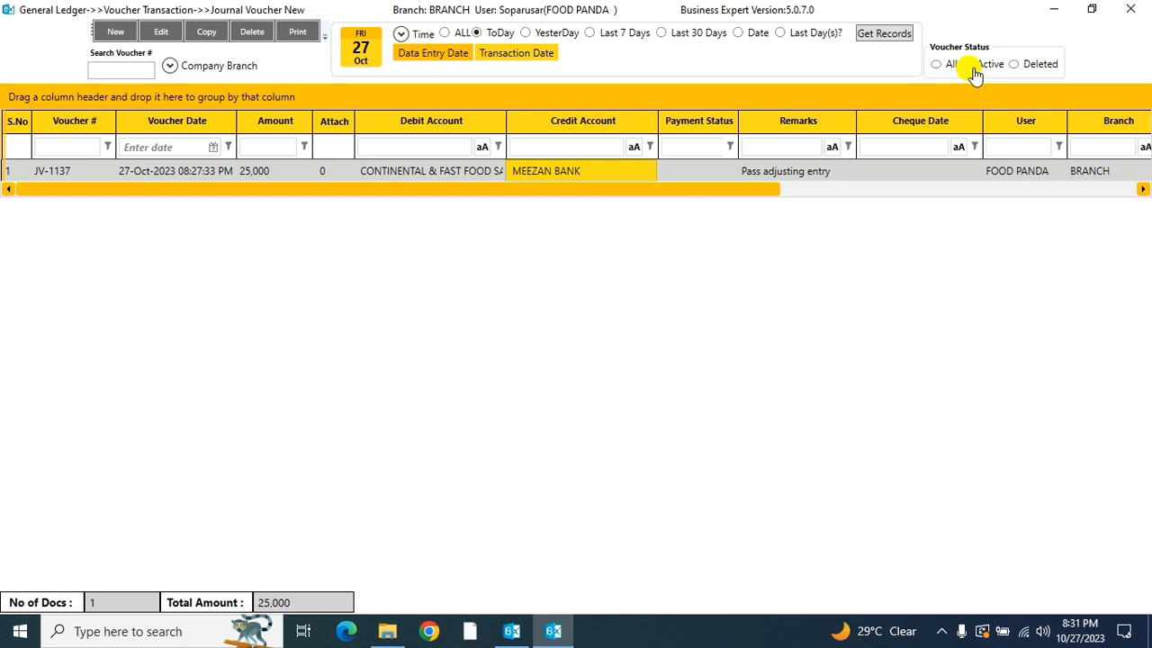
{"action": "left_click", "coordinate": [491, 171]}
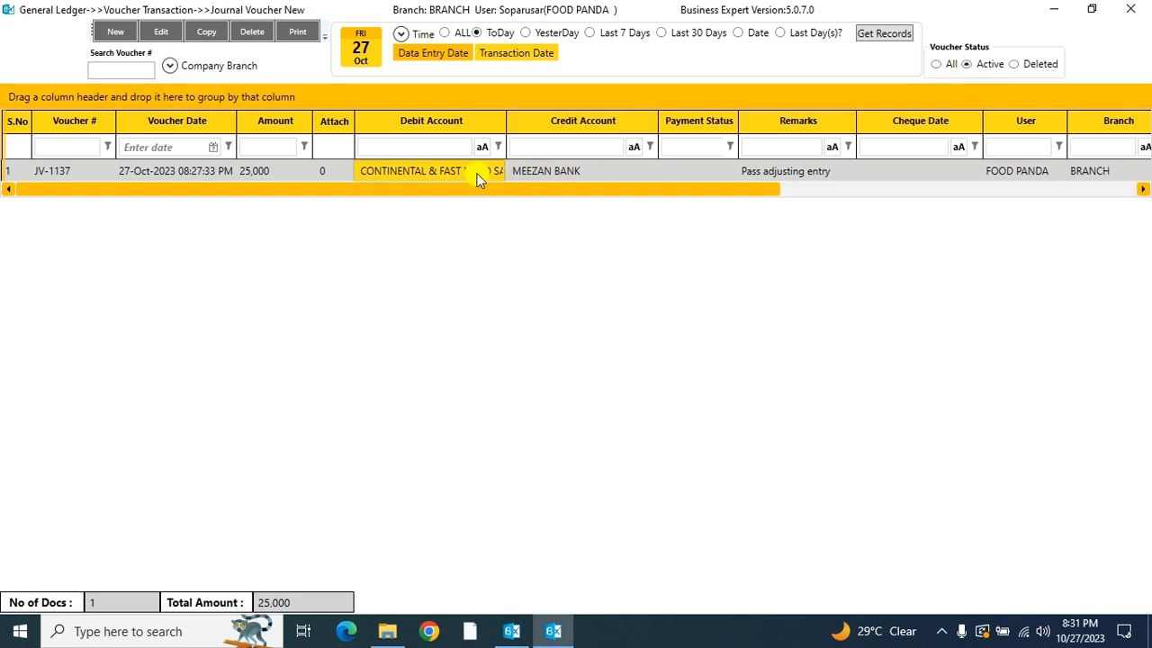
{"action": "left_click", "coordinate": [253, 34]}
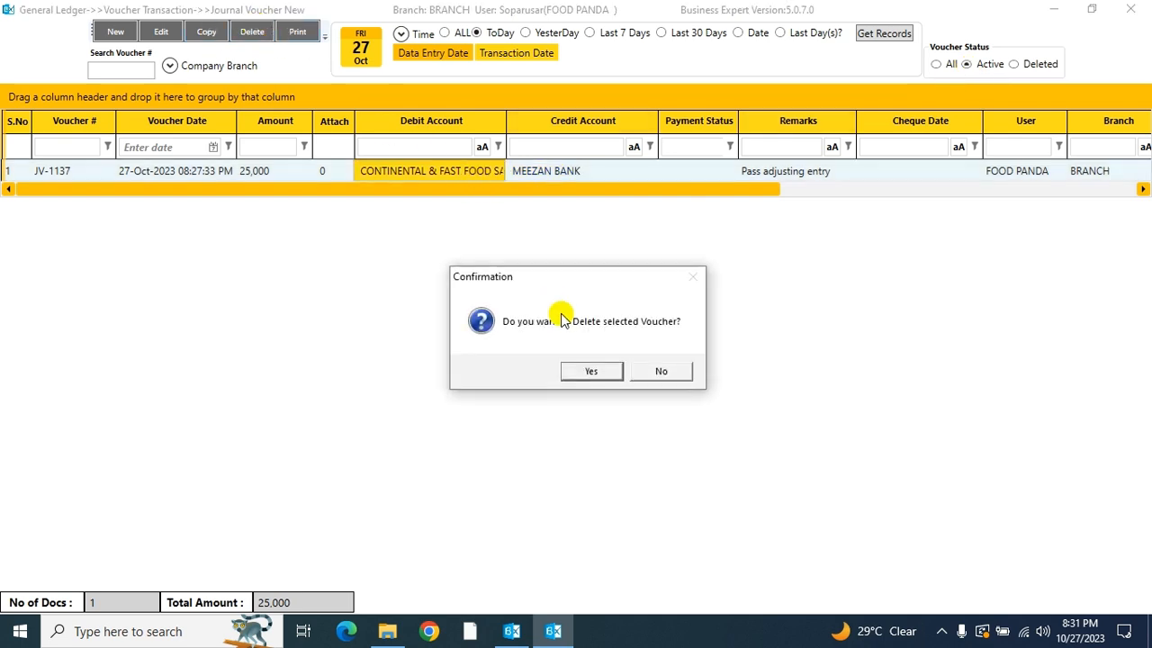
{"action": "left_click", "coordinate": [586, 371]}
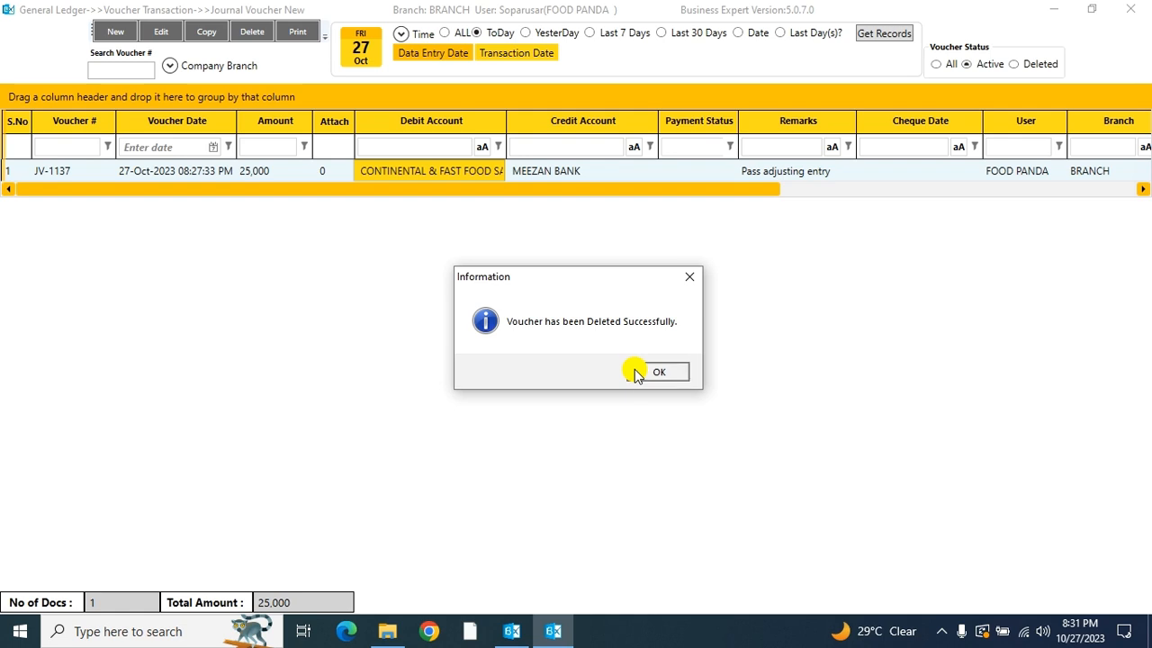
{"action": "left_click", "coordinate": [641, 371]}
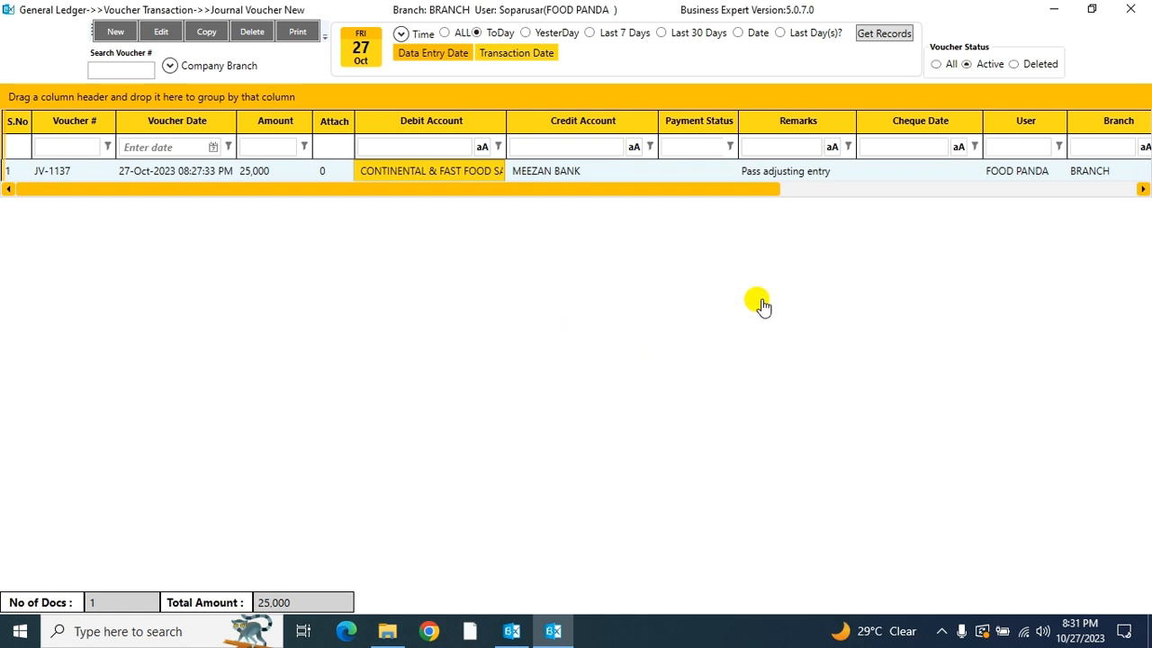
Step: Set the voucher status filter to Deleted and retrieve today's deleted journal vouchers
{"action": "left_click", "coordinate": [1023, 72]}
{"action": "left_click", "coordinate": [885, 33]}
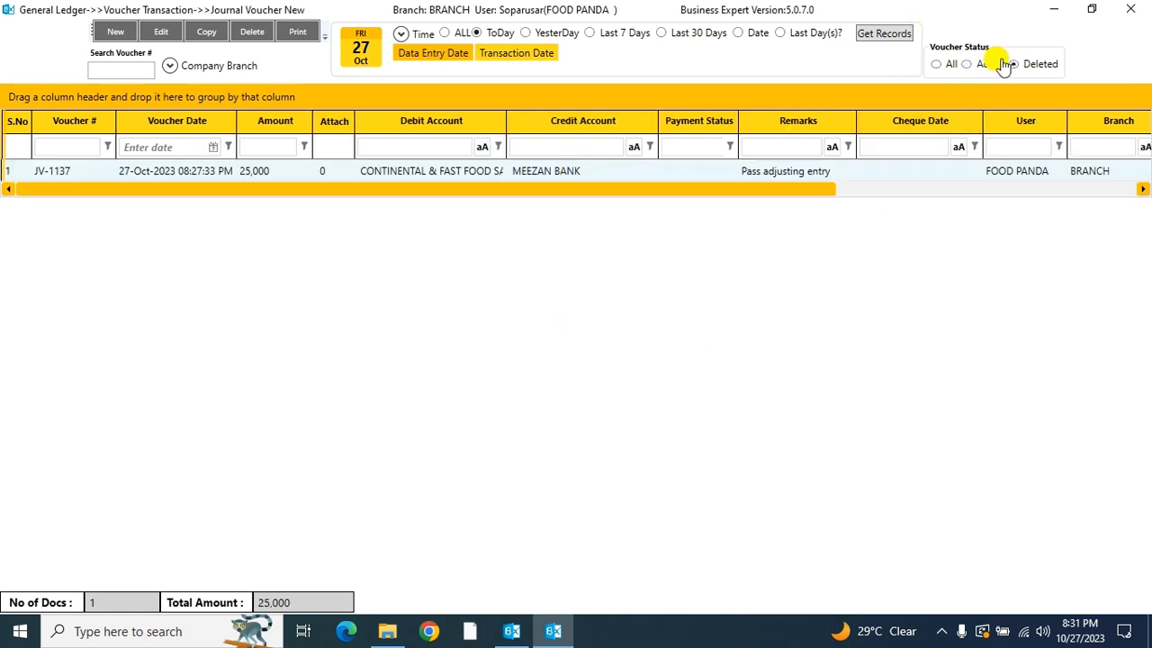